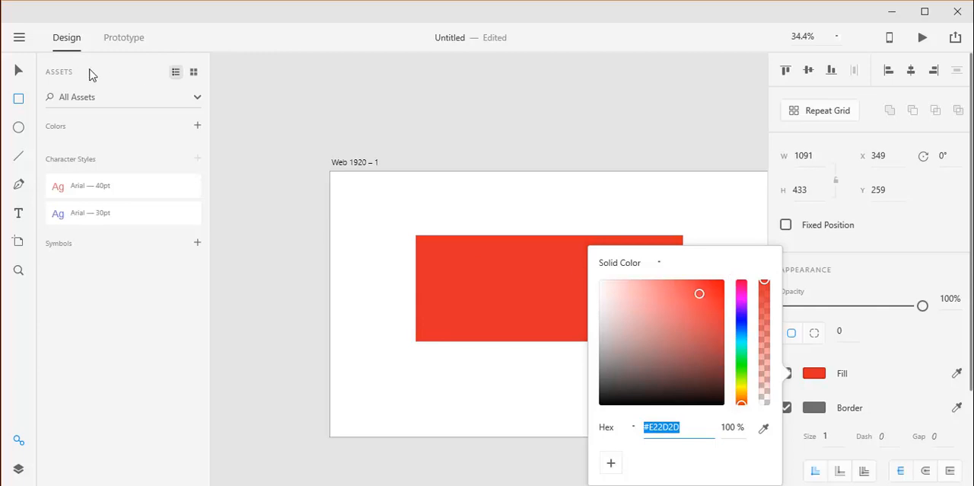
Step: Select the red rectangle and move it up and to the right on the artboard, to X 486, Y 131
click(20, 74)
drag(621, 250, 655, 220)
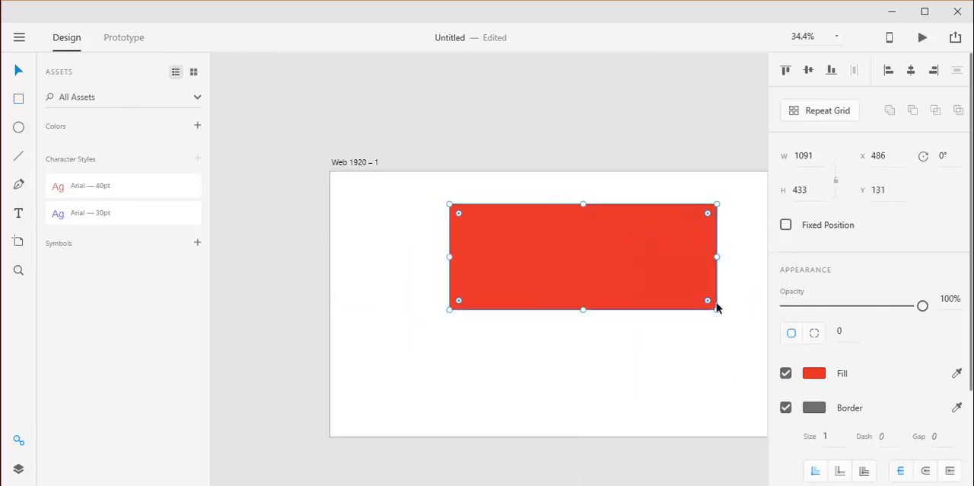
Step: Change the rectangle's solid fill by adjusting its hue and shade, ending on ochre #BF9737
click(816, 373)
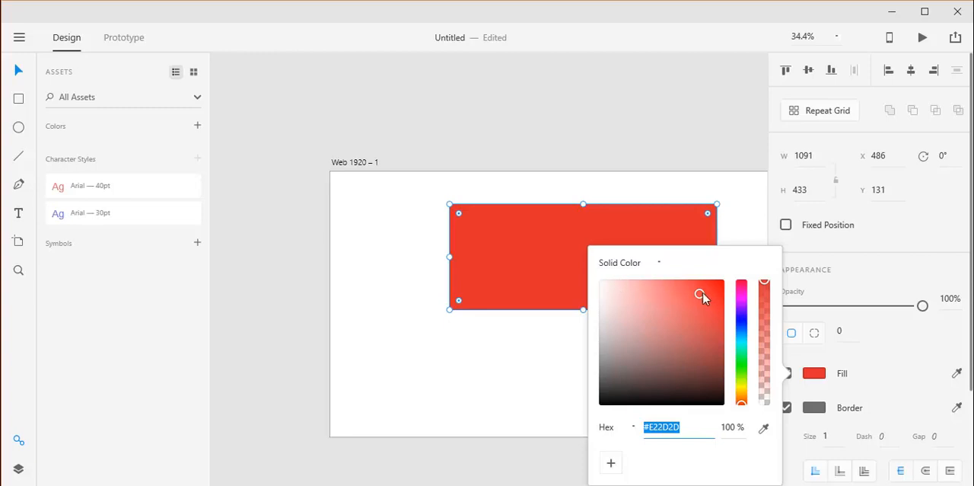
mouse_move(704, 298)
mouse_down()
mouse_move(674, 307)
mouse_move(678, 300)
mouse_up()
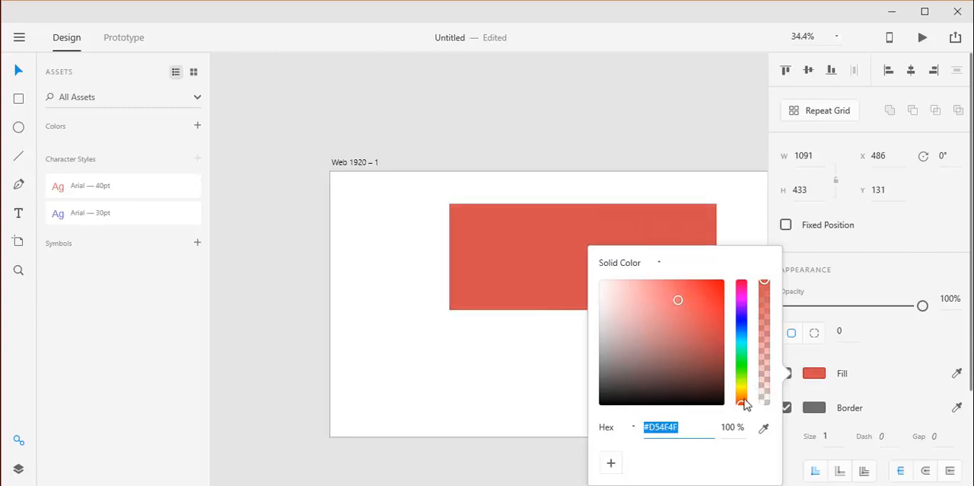
drag(745, 403, 743, 292)
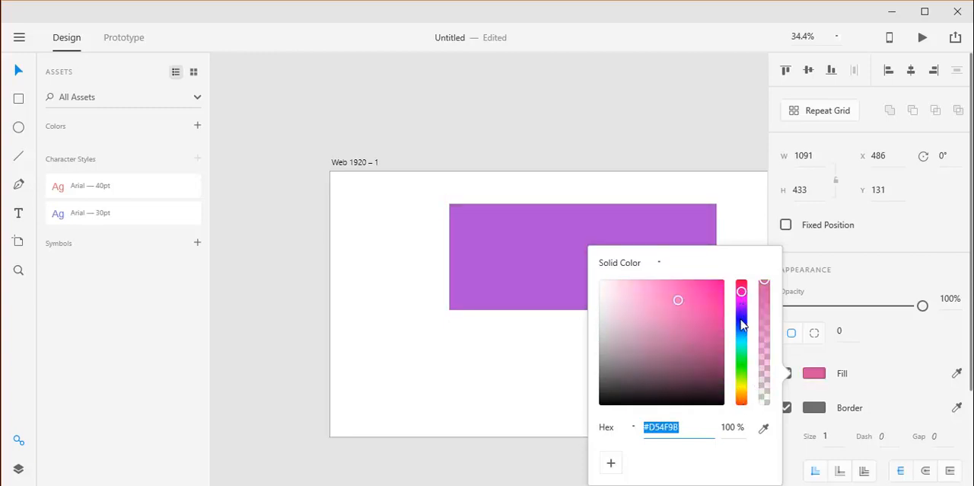
drag(743, 325, 742, 391)
mouse_move(693, 313)
mouse_down()
mouse_move(706, 292)
mouse_move(622, 388)
mouse_move(706, 289)
mouse_up()
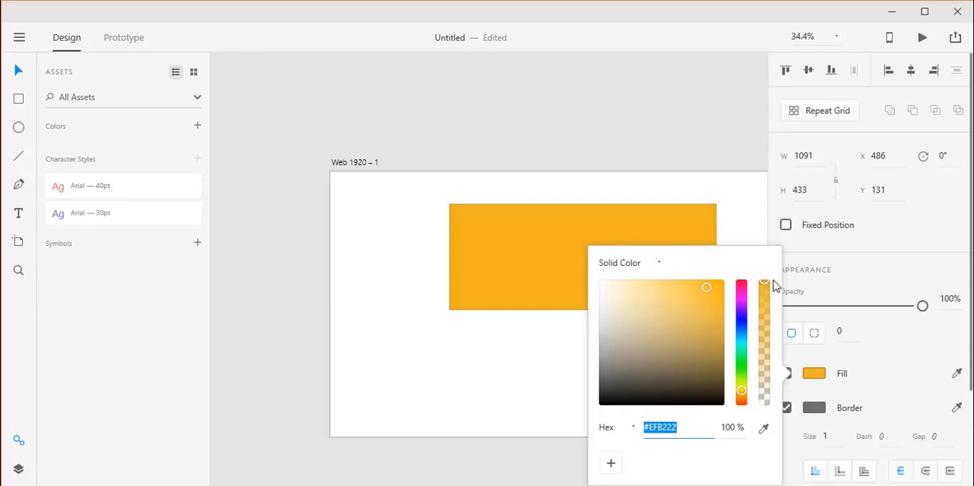
mouse_move(765, 284)
mouse_down()
mouse_move(764, 370)
mouse_move(777, 276)
mouse_up()
click(688, 309)
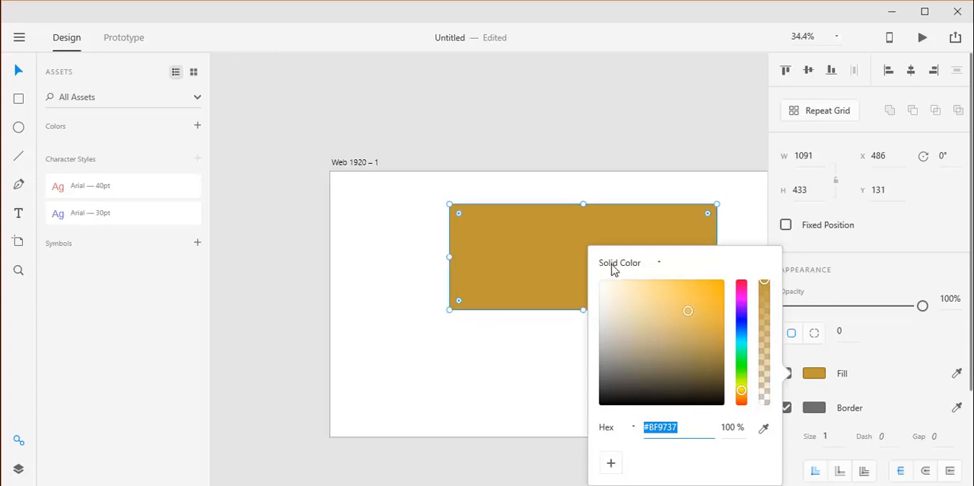
Step: Switch the rectangle's fill to a linear gradient and tilt it by moving its lower endpoint left, just below the rectangle
click(659, 264)
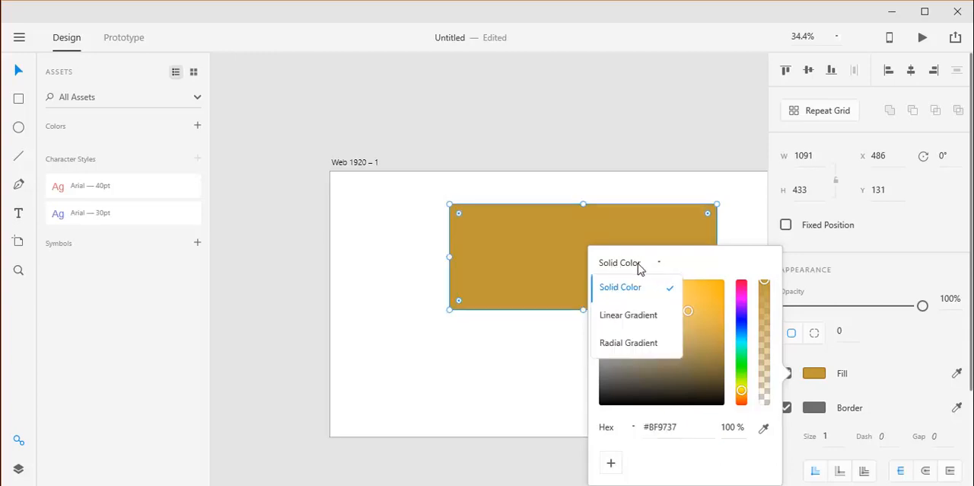
click(625, 325)
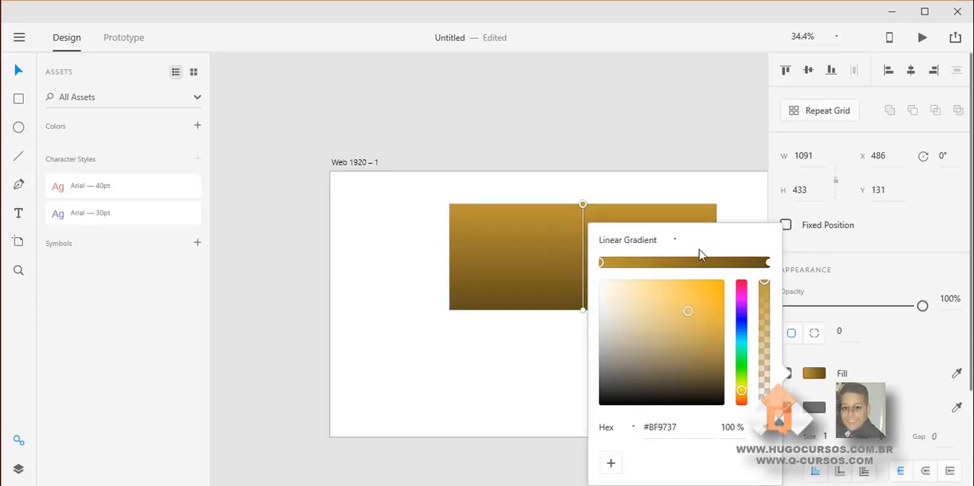
mouse_move(583, 309)
mouse_down()
mouse_move(541, 330)
mouse_move(494, 317)
mouse_move(556, 266)
mouse_move(529, 326)
mouse_move(473, 387)
mouse_move(544, 307)
mouse_move(553, 263)
mouse_move(515, 322)
mouse_move(533, 346)
mouse_move(560, 245)
mouse_move(487, 281)
mouse_move(544, 308)
mouse_move(548, 265)
mouse_move(544, 325)
mouse_up()
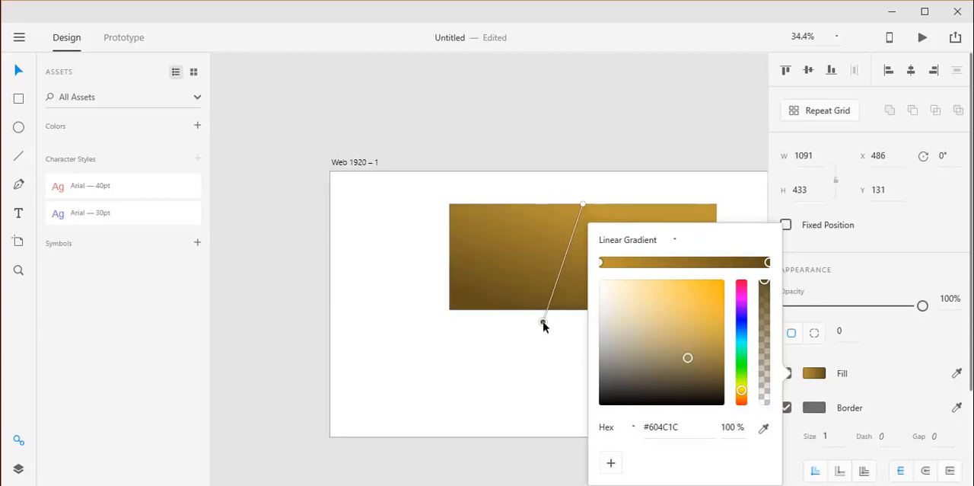
Step: Recolour the linear gradient's stops, with dark purple #371465 at the start and light teal #7FD2CF at the end
click(602, 263)
mouse_move(688, 332)
mouse_down()
mouse_move(639, 346)
mouse_move(686, 340)
mouse_move(707, 287)
mouse_move(716, 291)
mouse_move(698, 304)
mouse_up()
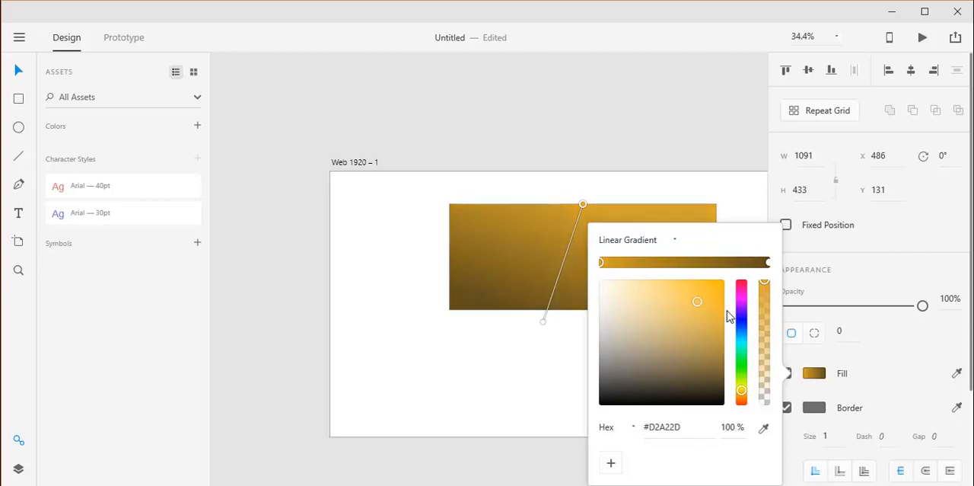
mouse_move(740, 330)
mouse_down()
mouse_move(742, 312)
mouse_move(706, 333)
mouse_move(701, 357)
mouse_up()
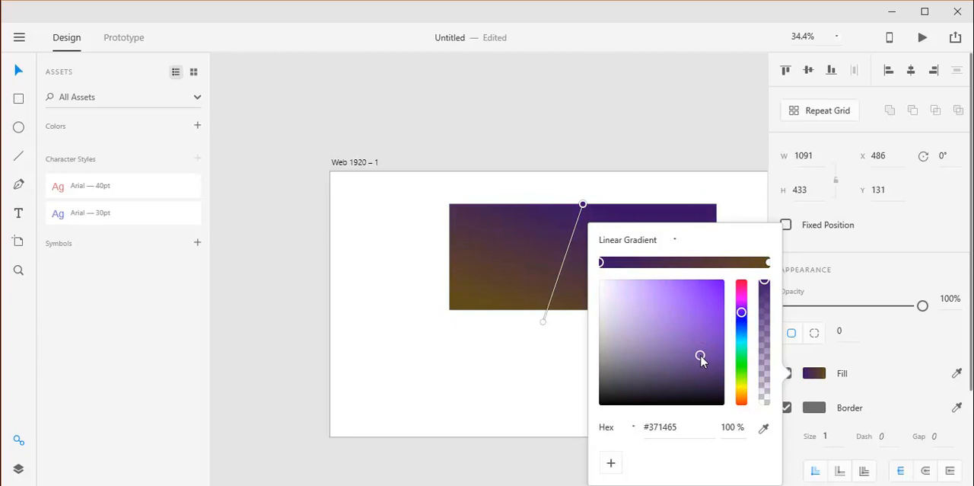
click(542, 321)
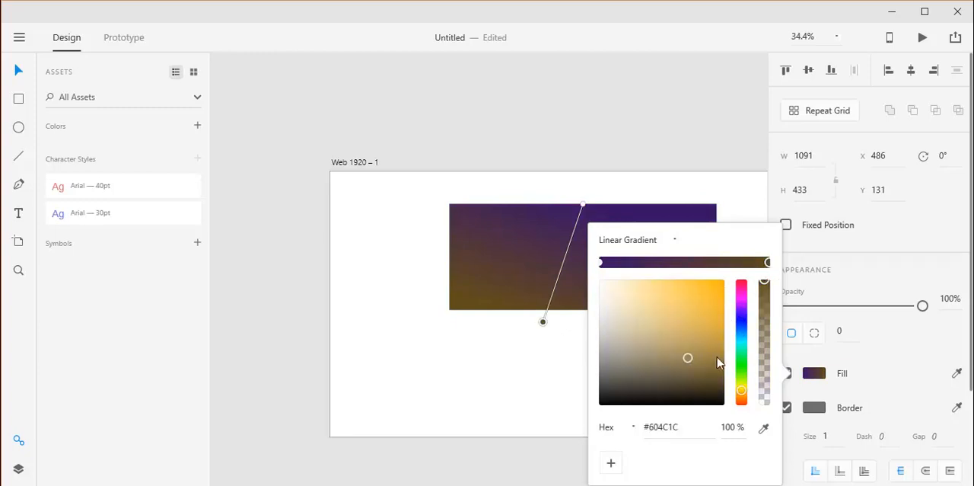
click(742, 343)
drag(688, 354, 651, 306)
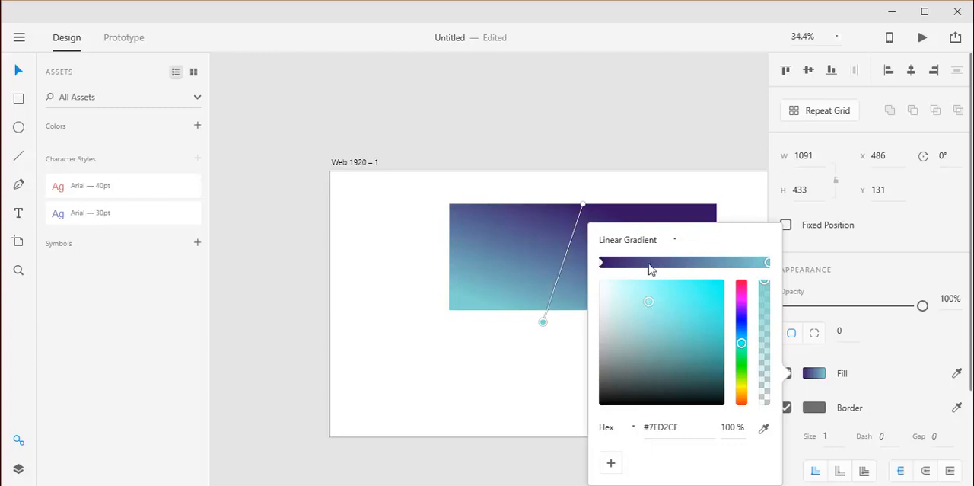
Step: Reorient the linear gradient diagonally, with the purple end beyond the rectangle's upper-right corner and the teal end at its lower-left corner
scroll(543, 326, down, 5)
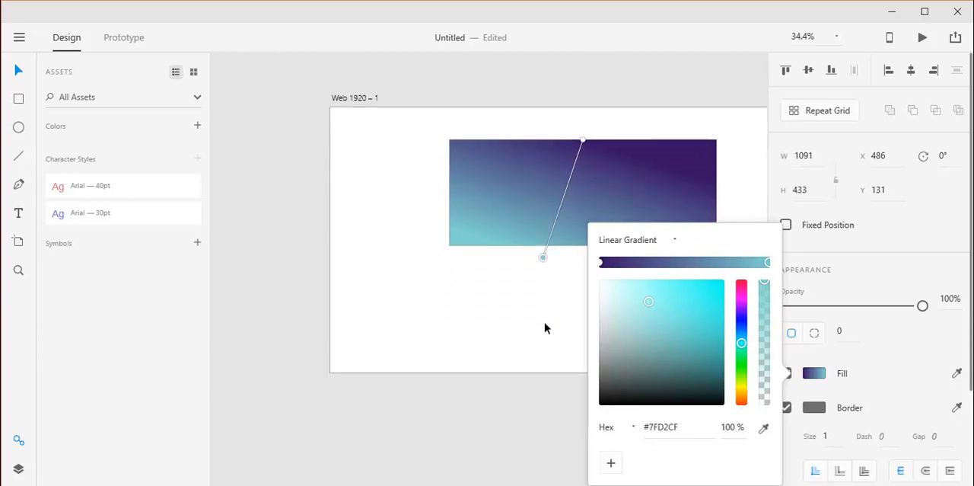
scroll(554, 233, down, 1)
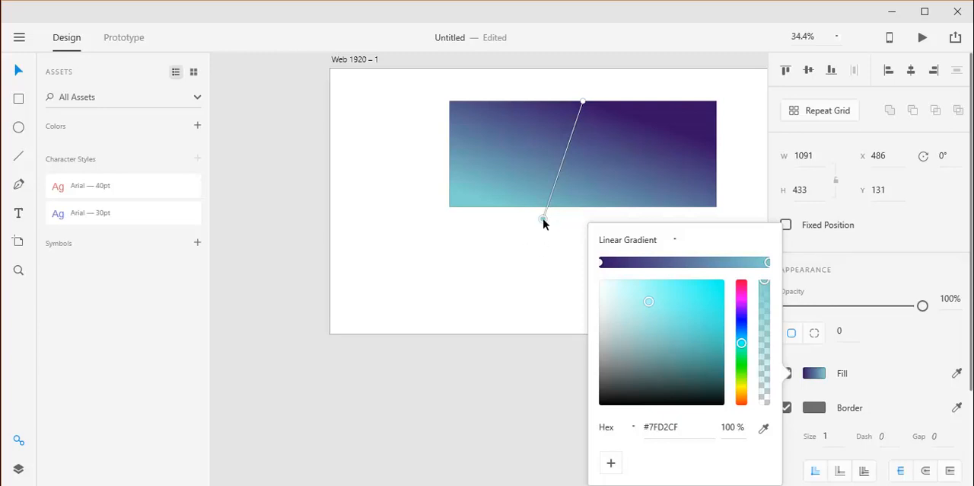
drag(542, 219, 526, 247)
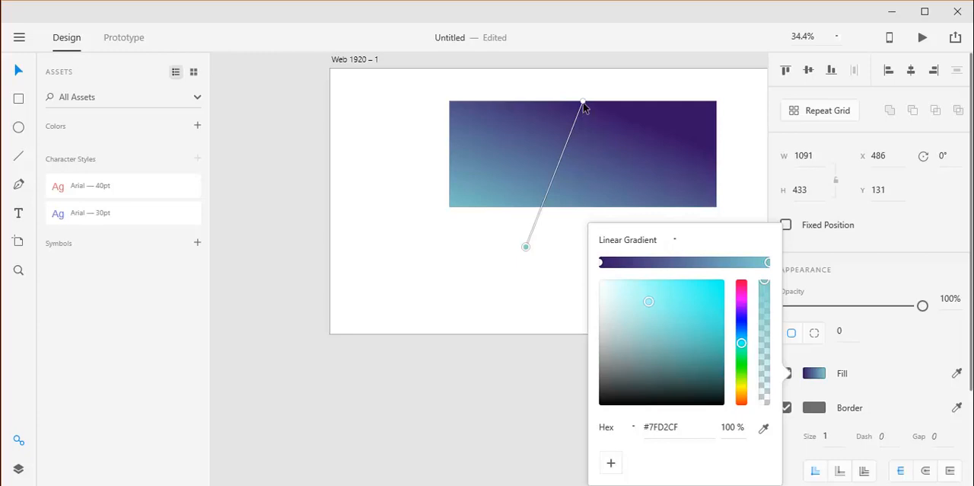
drag(584, 103, 717, 88)
drag(526, 247, 457, 206)
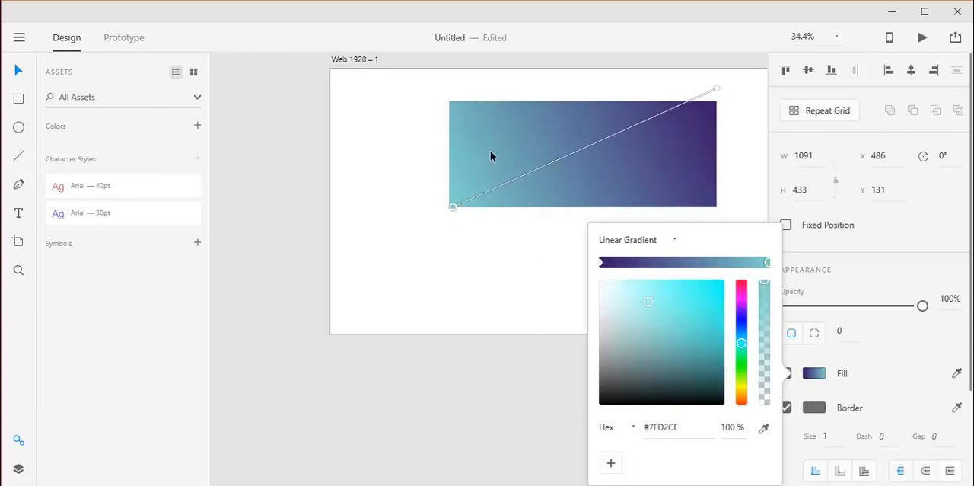
scroll(491, 156, up, 4)
scroll(489, 194, down, 2)
scroll(489, 183, down, 1)
scroll(505, 147, up, 5)
scroll(505, 147, down, 5)
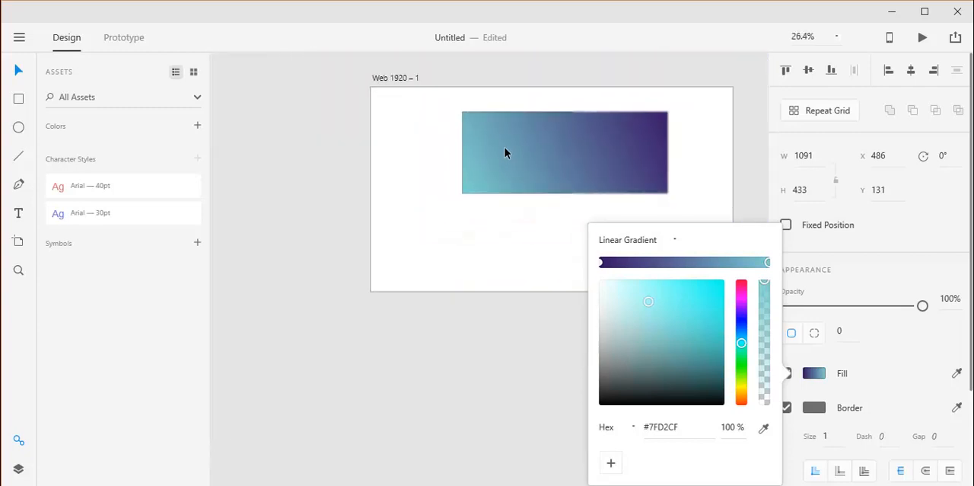
scroll(600, 108, up, 1)
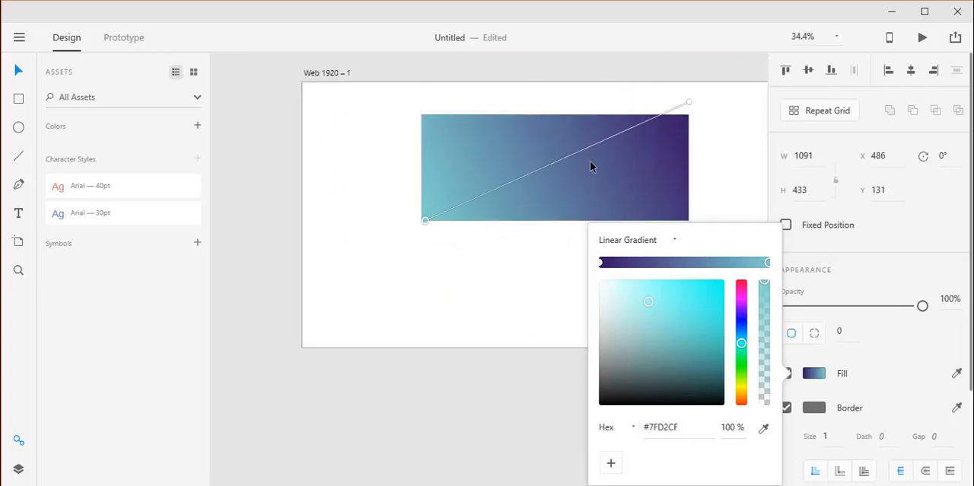
Step: Add two intermediate gradient stops, coloured lavender #A9A3EF near the purple end and light blue #96D6F1 near the teal end
click(642, 263)
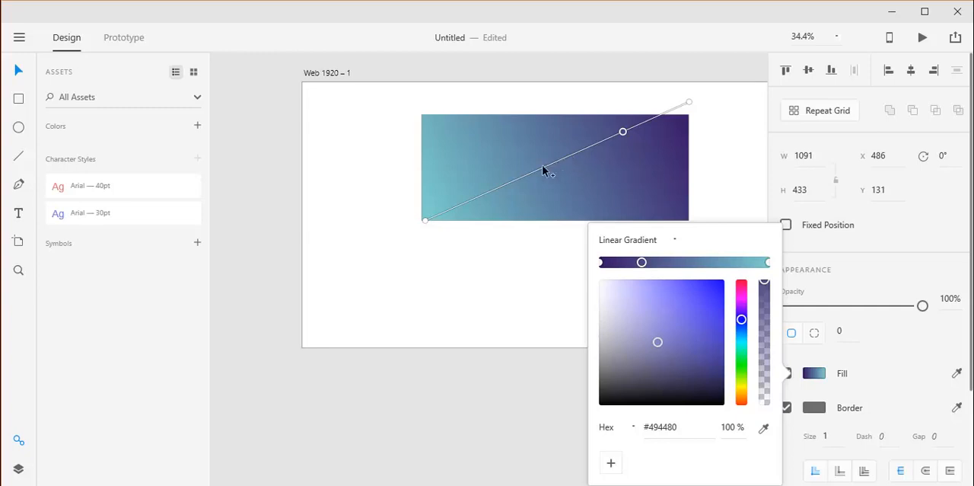
click(497, 188)
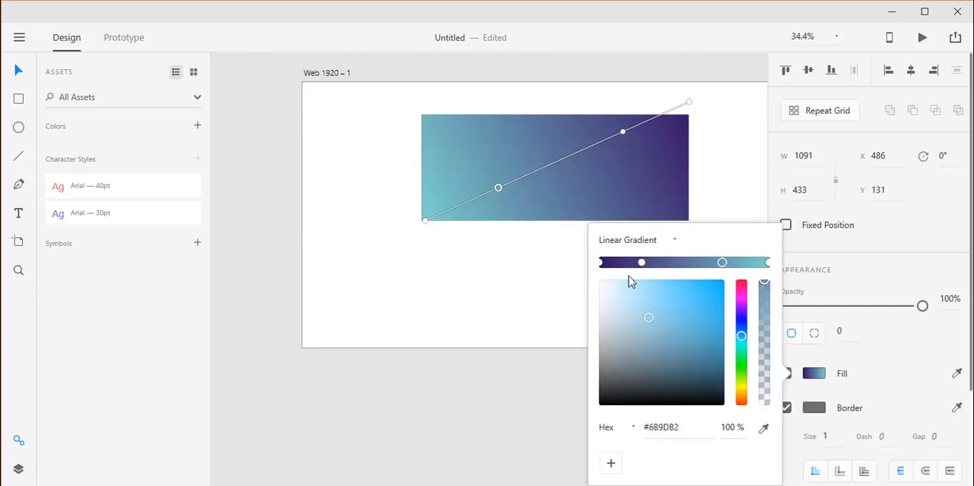
drag(651, 316, 646, 287)
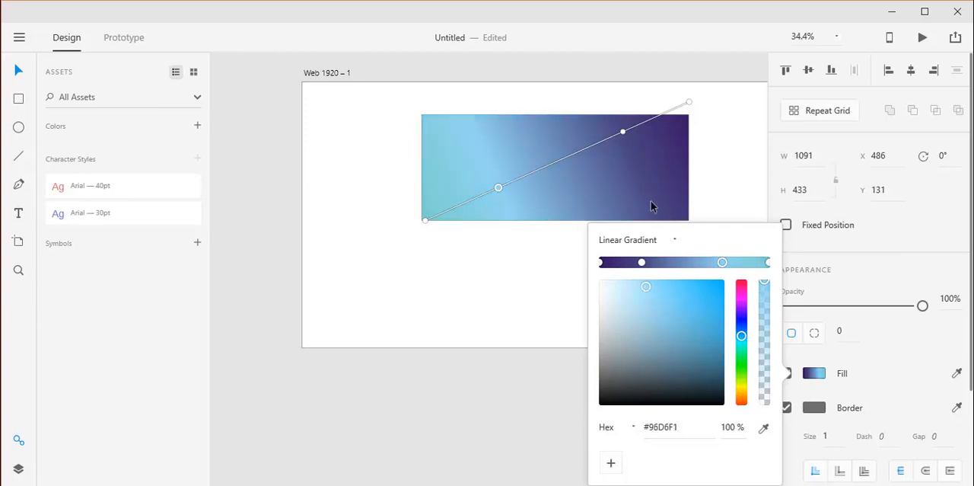
click(624, 133)
drag(662, 336, 639, 287)
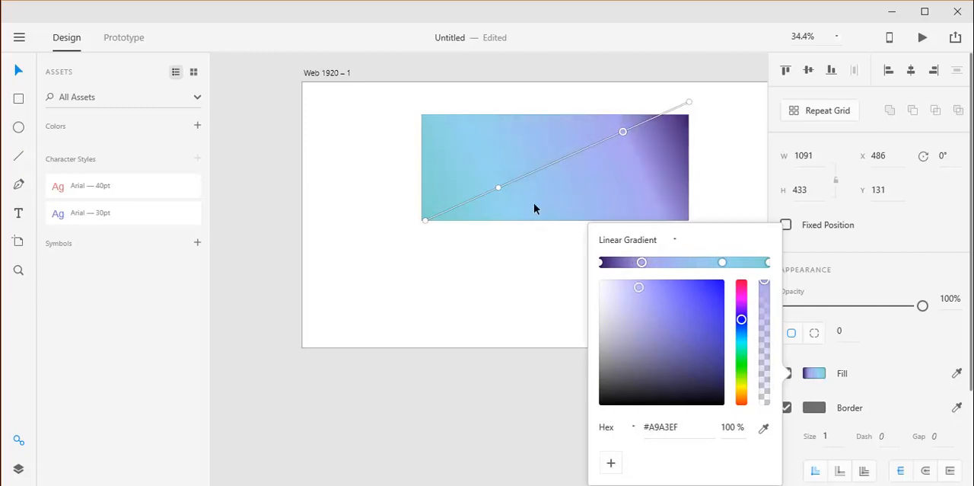
Step: Move the two intermediate gradient stops closer together and shift the purple endpoint farther right of the rectangle
drag(499, 190, 529, 184)
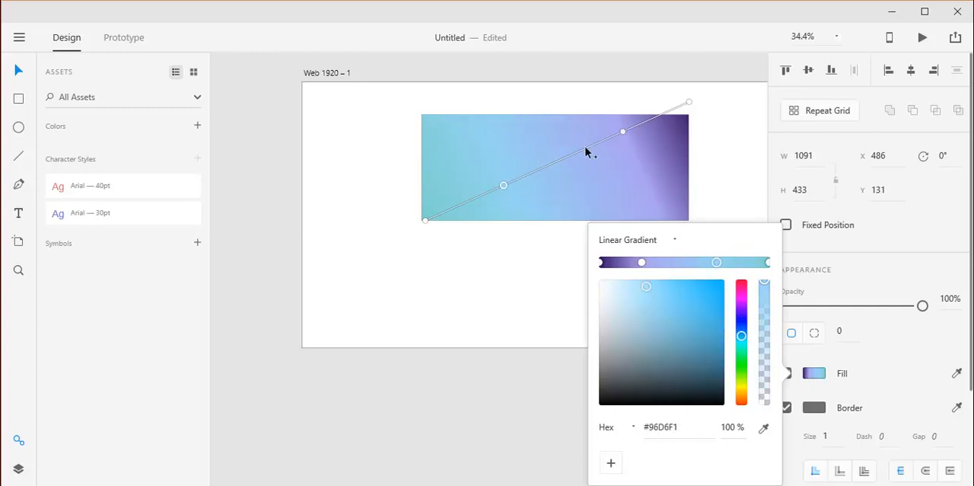
mouse_move(623, 131)
mouse_down()
mouse_move(565, 157)
mouse_move(633, 139)
mouse_move(617, 144)
mouse_up()
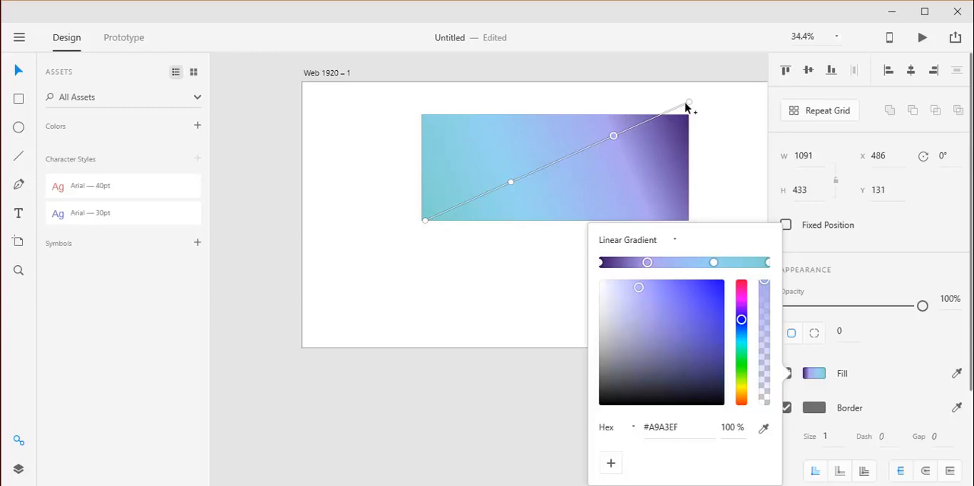
drag(687, 103, 717, 115)
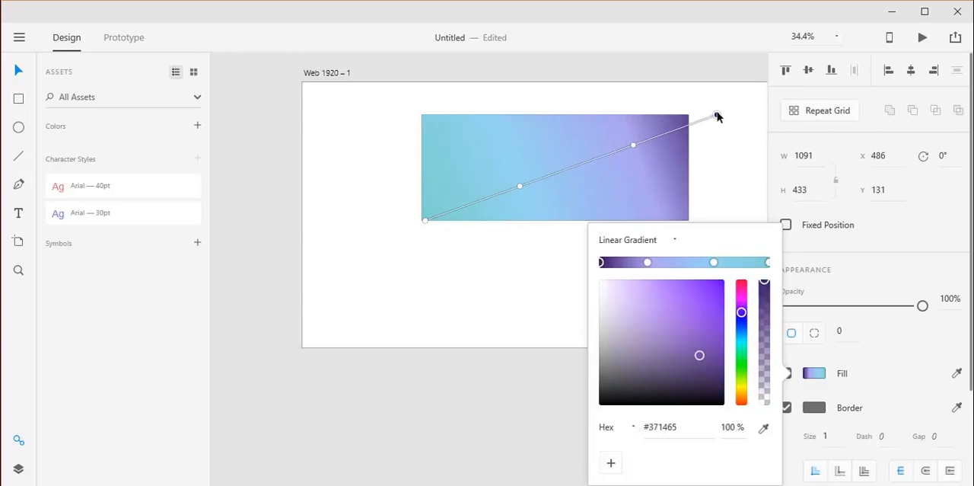
Step: Switch the fill to a radial gradient, placing its center left of the rectangle and its outer endpoint just beyond the upper right edge
click(673, 243)
click(639, 320)
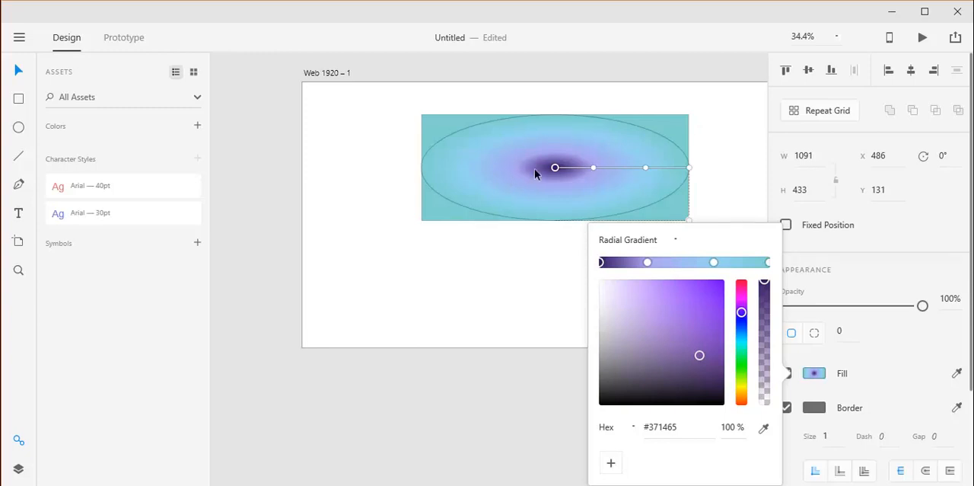
drag(555, 169, 485, 171)
drag(609, 165, 774, 166)
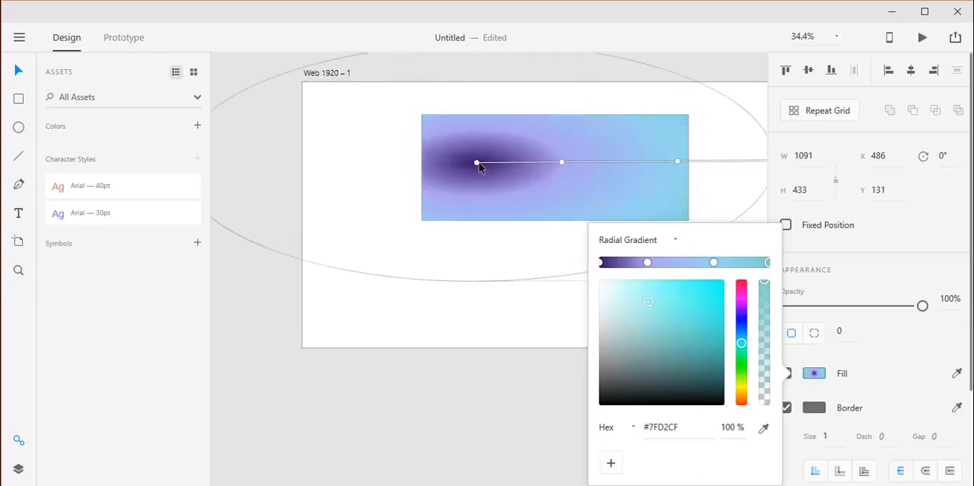
drag(480, 168, 326, 184)
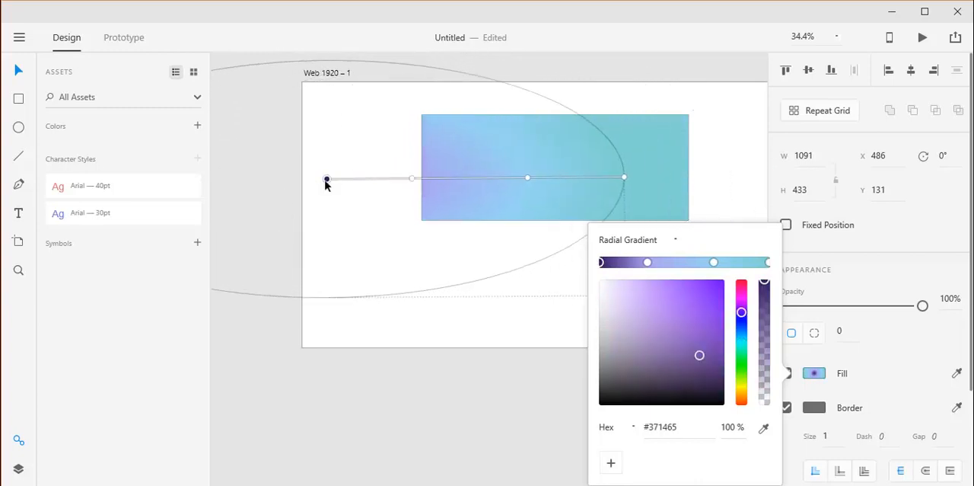
drag(625, 180, 681, 173)
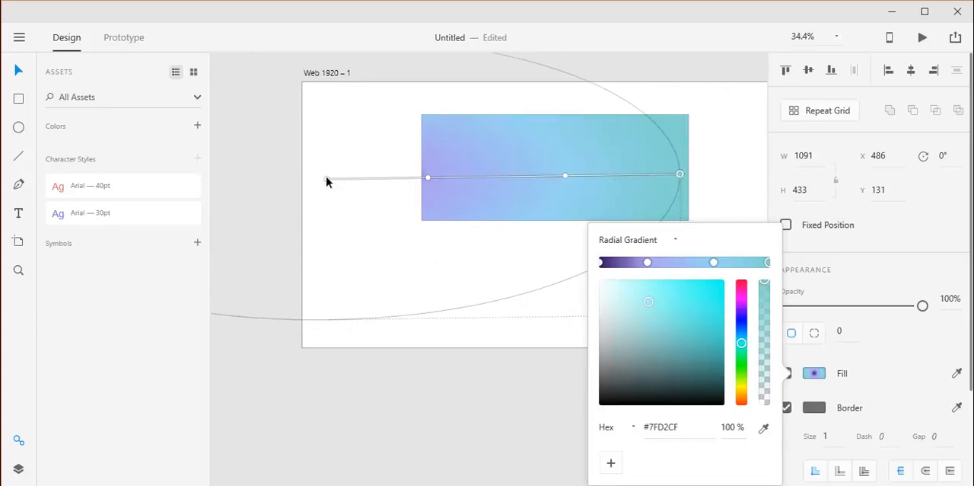
mouse_move(326, 180)
mouse_down()
mouse_move(357, 177)
mouse_move(339, 183)
mouse_up()
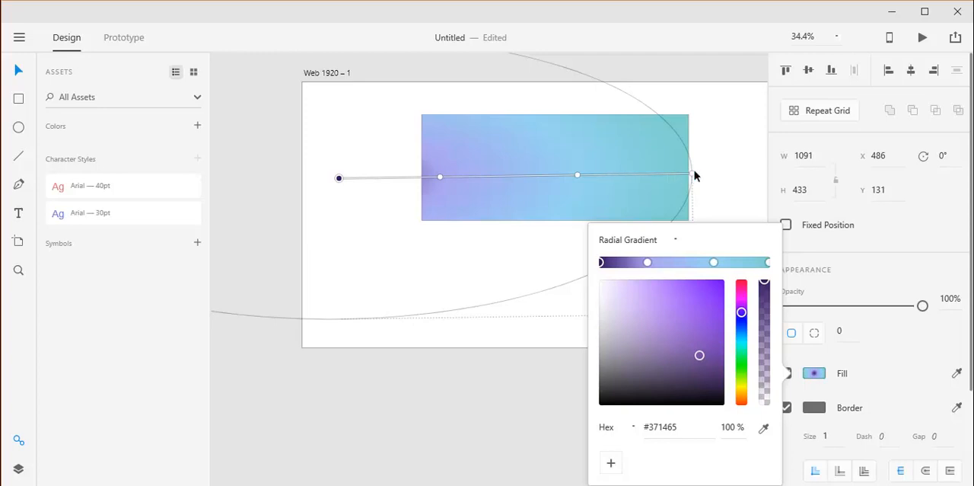
drag(695, 176, 718, 135)
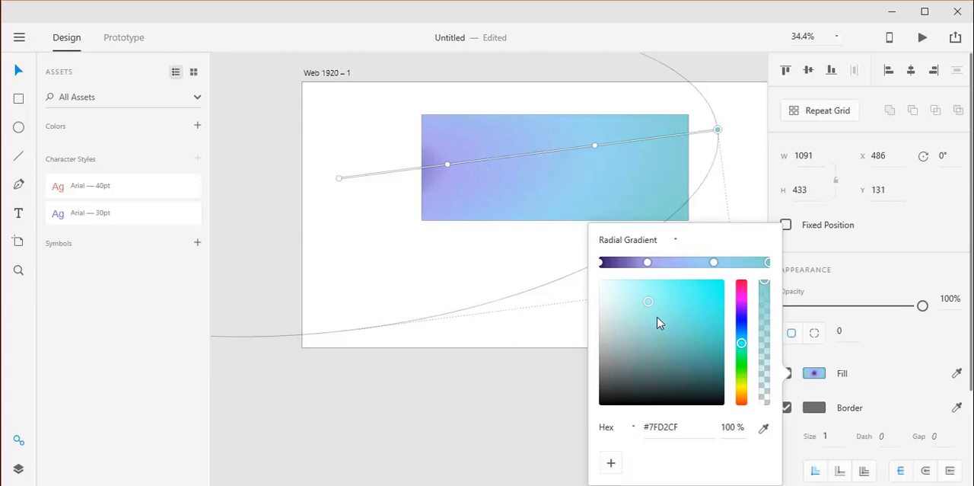
Step: Return the rectangle's fill to a solid color and set it to purple #8345D5
click(676, 239)
click(634, 264)
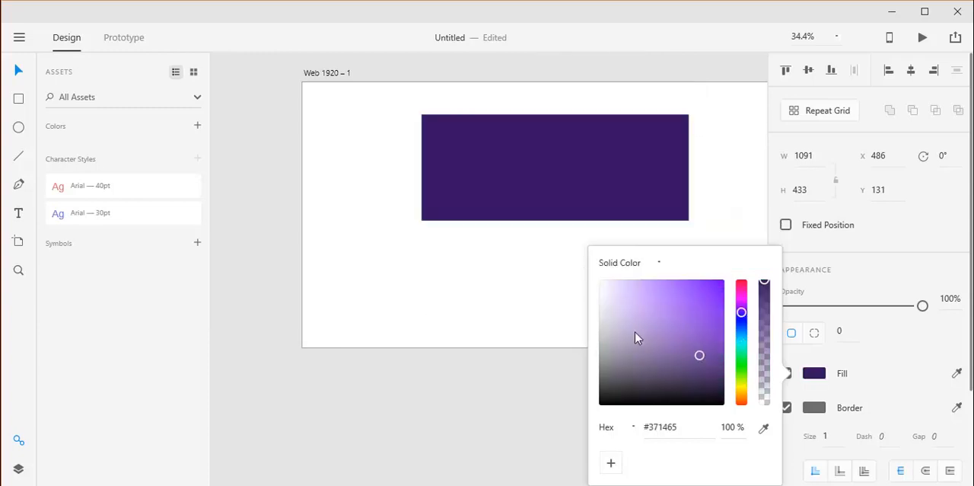
drag(637, 338, 684, 300)
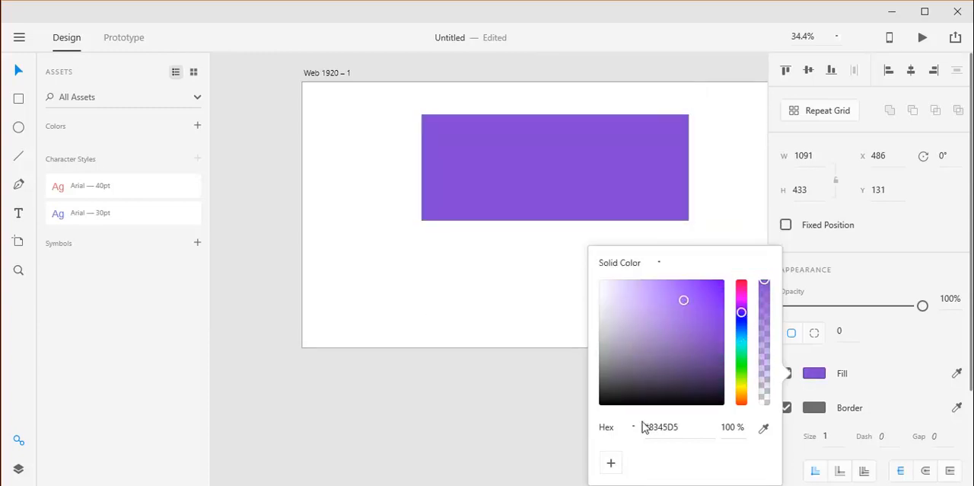
Step: Set the rectangle's solid fill to the hex color #CCC
click(621, 430)
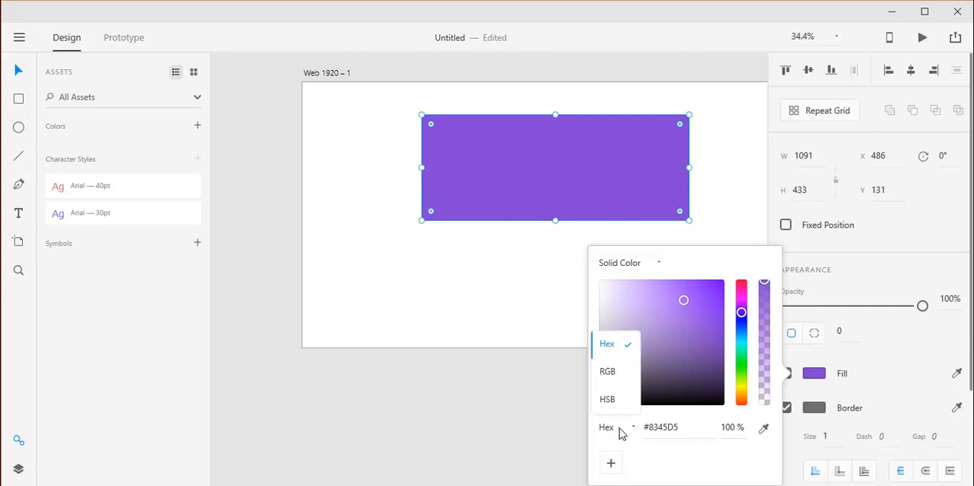
click(682, 427)
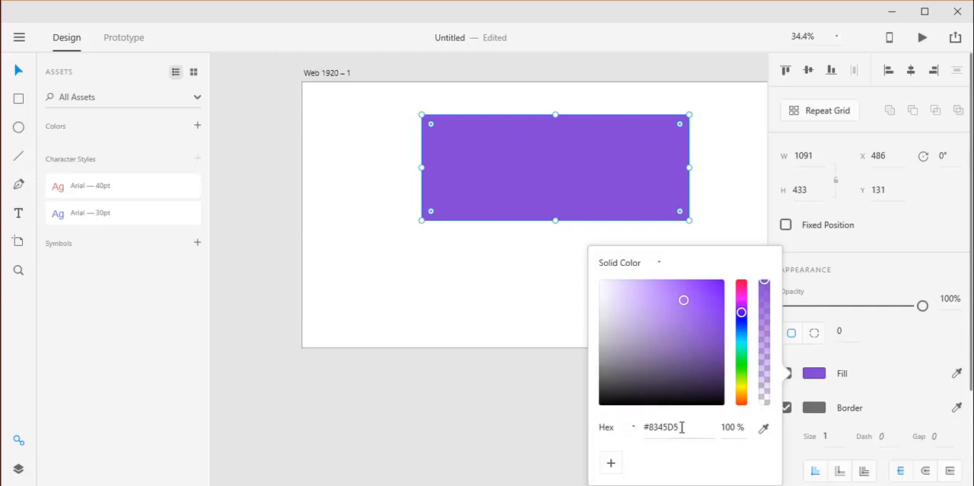
drag(681, 427, 630, 432)
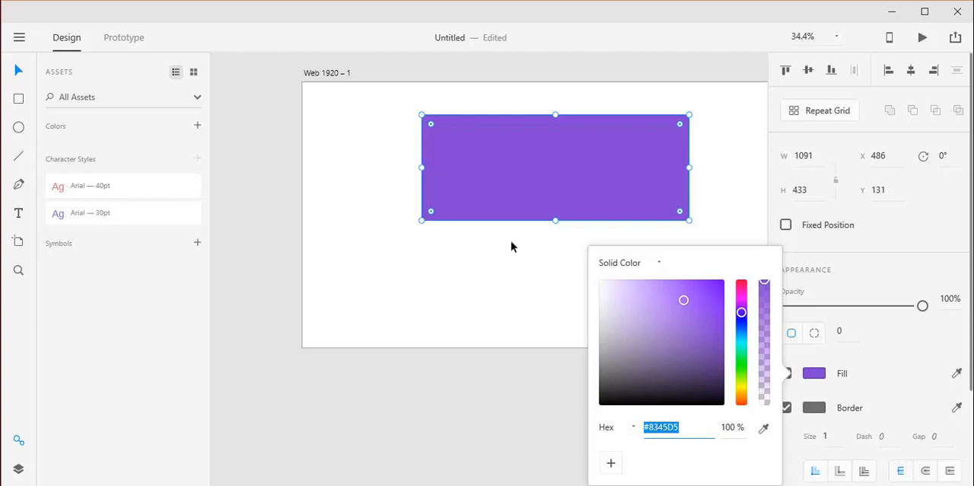
click(656, 429)
drag(650, 430, 691, 428)
text(CCC)
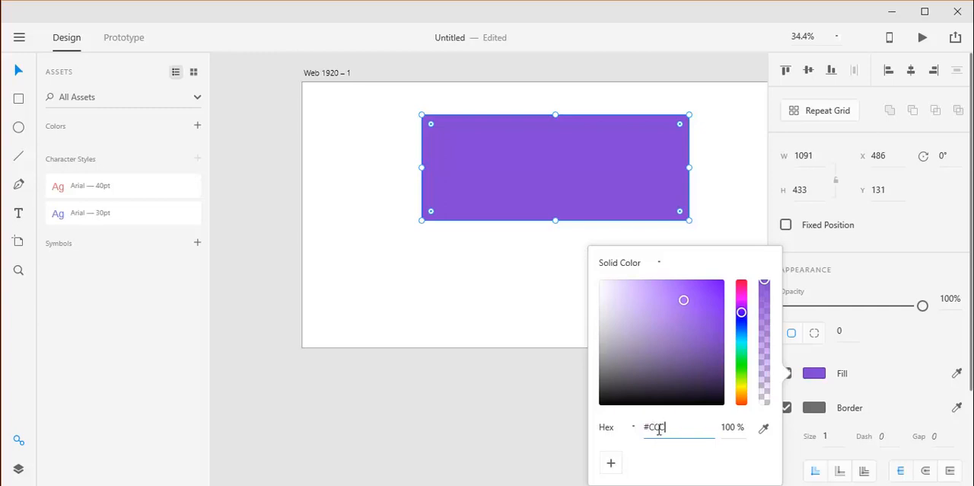
Step: Sample the light grey #E4E4E4 above the artboard as the rectangle's fill and save it as a color swatch
click(763, 428)
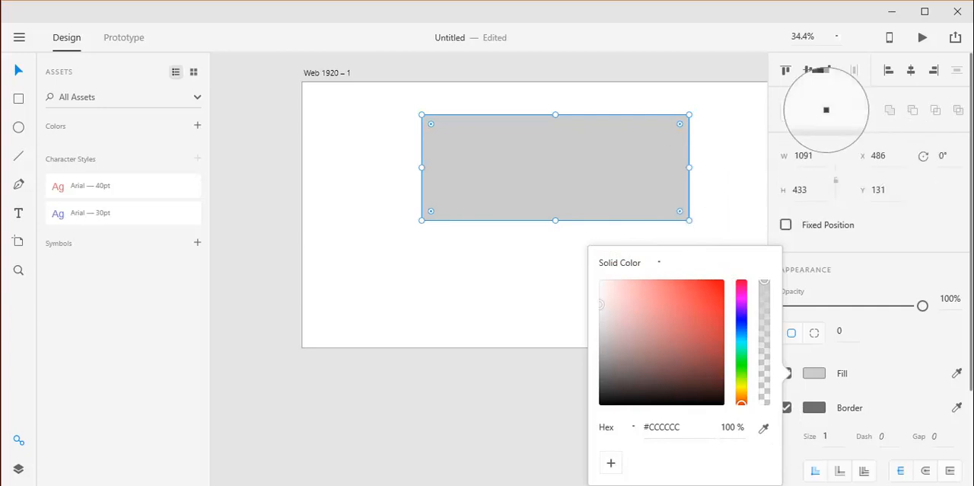
click(620, 70)
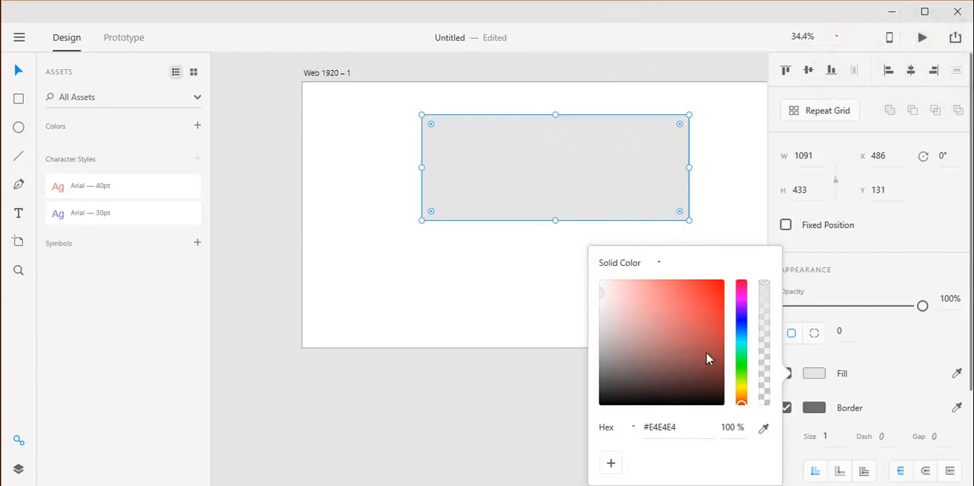
click(612, 466)
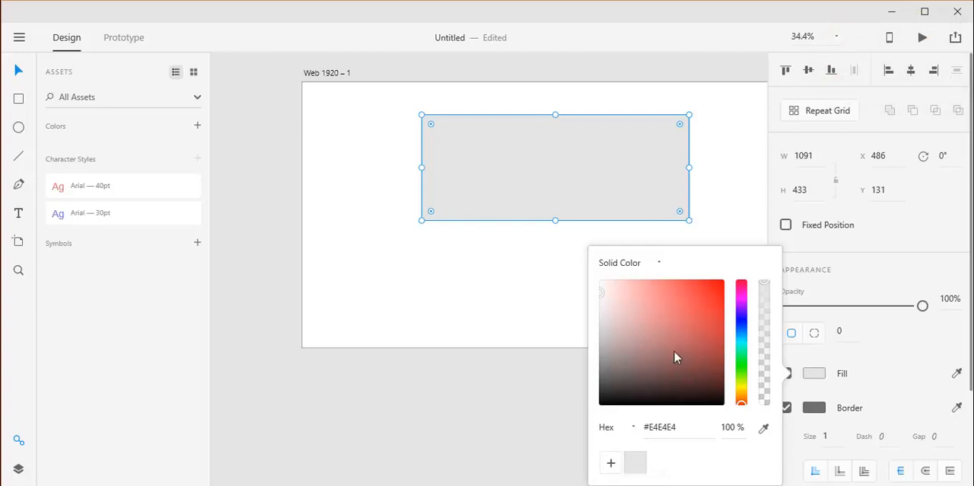
Step: Try red #FF4141 as the rectangle's fill, and reapply the saved light grey swatch
drag(688, 288, 692, 281)
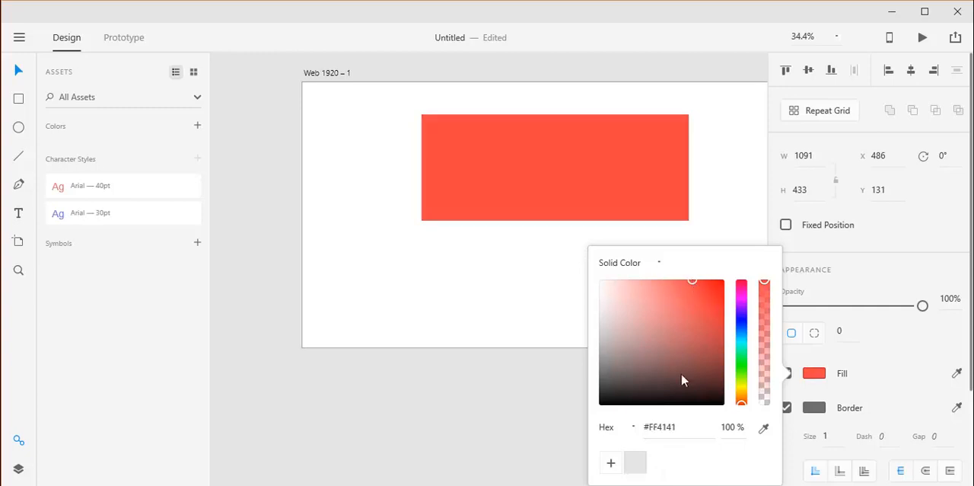
click(636, 462)
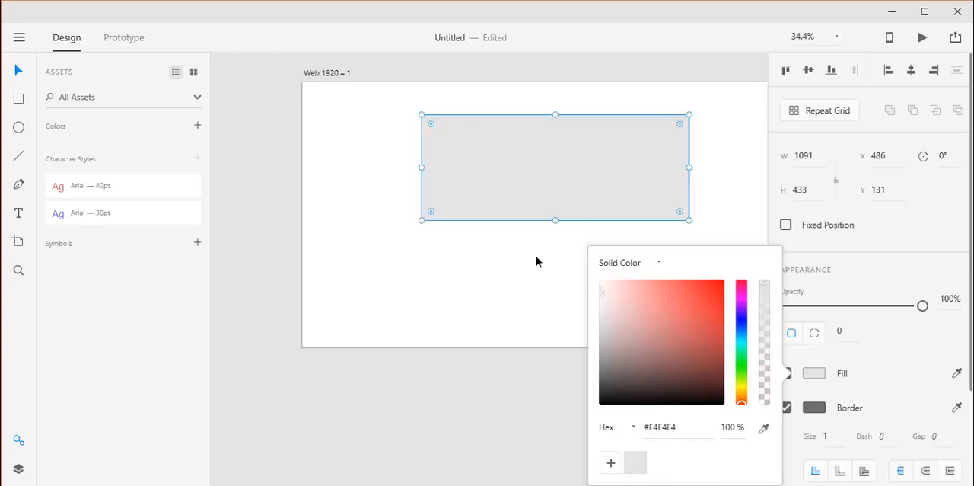
Step: Cycle the fill's color format through RGB and HSB, and return it to Hex
click(633, 427)
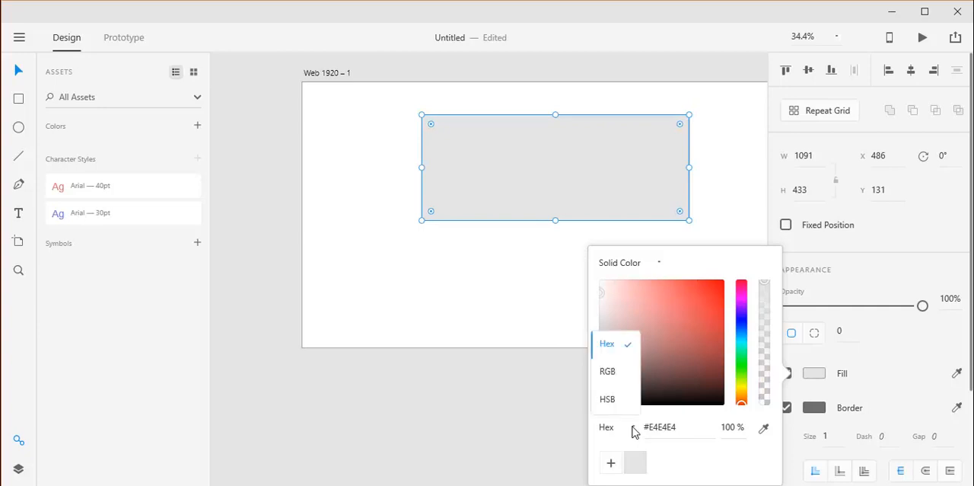
click(618, 376)
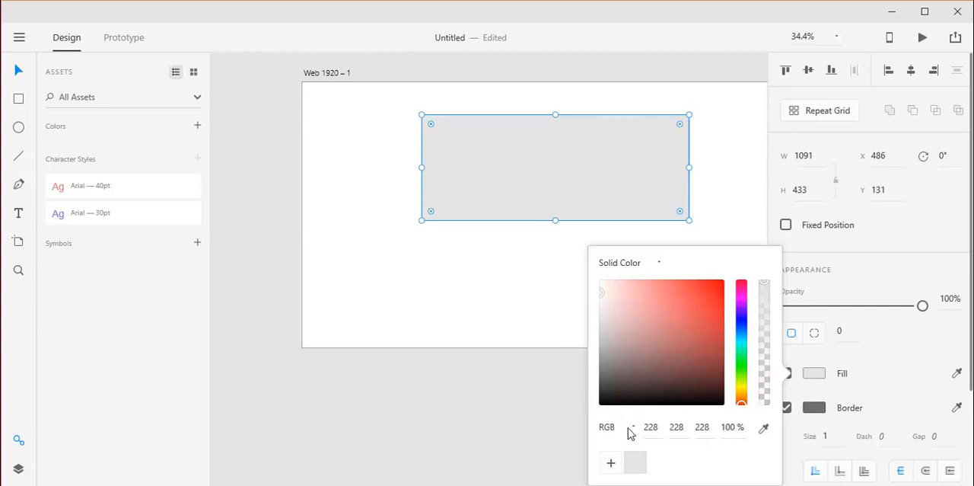
click(630, 429)
click(618, 411)
click(623, 433)
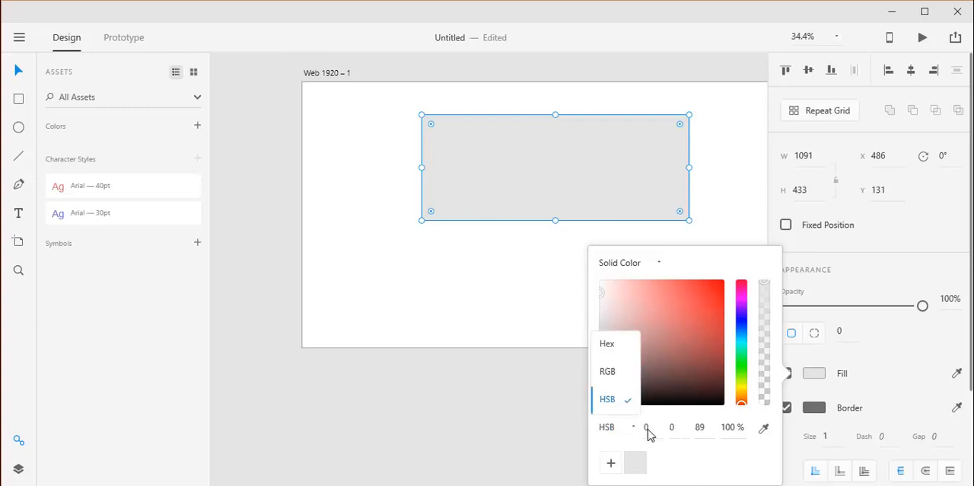
click(614, 353)
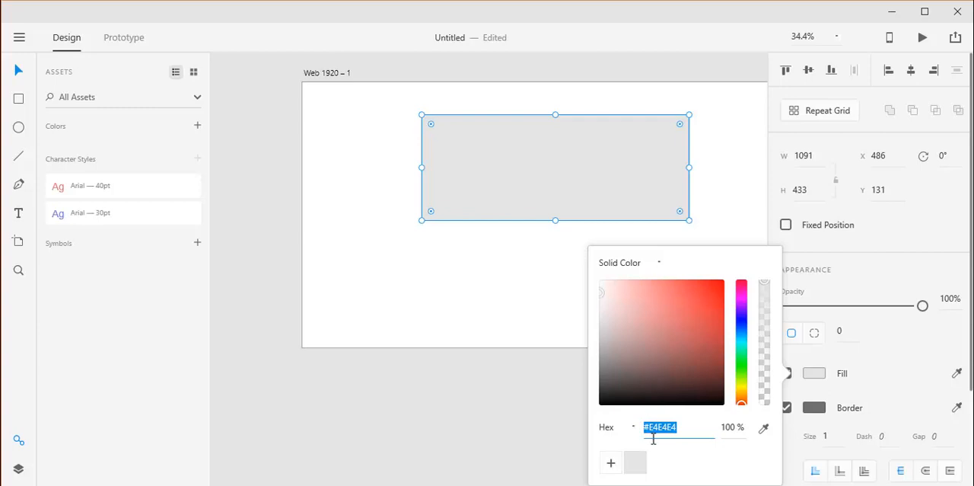
Step: Change the rectangle's fill to a linear gradient and place its dark endpoint just below the rectangle's lower left part
click(659, 263)
click(647, 315)
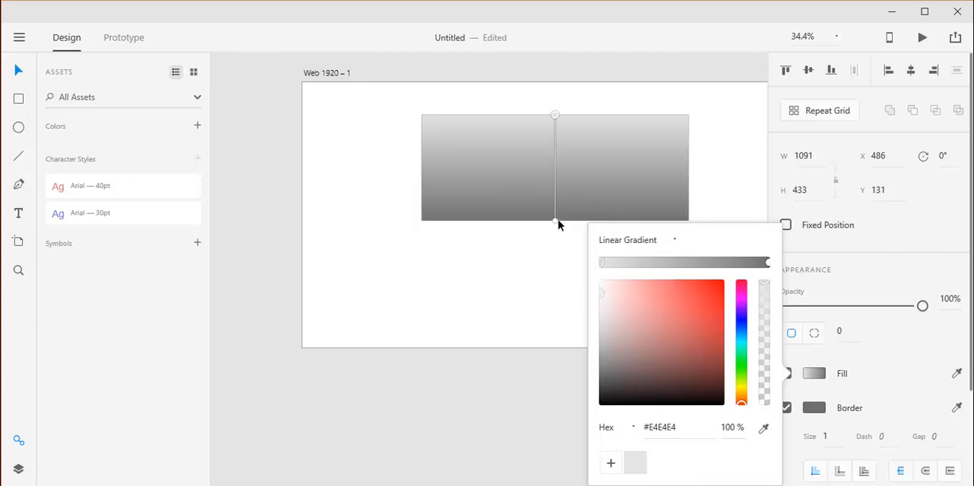
drag(556, 220, 466, 230)
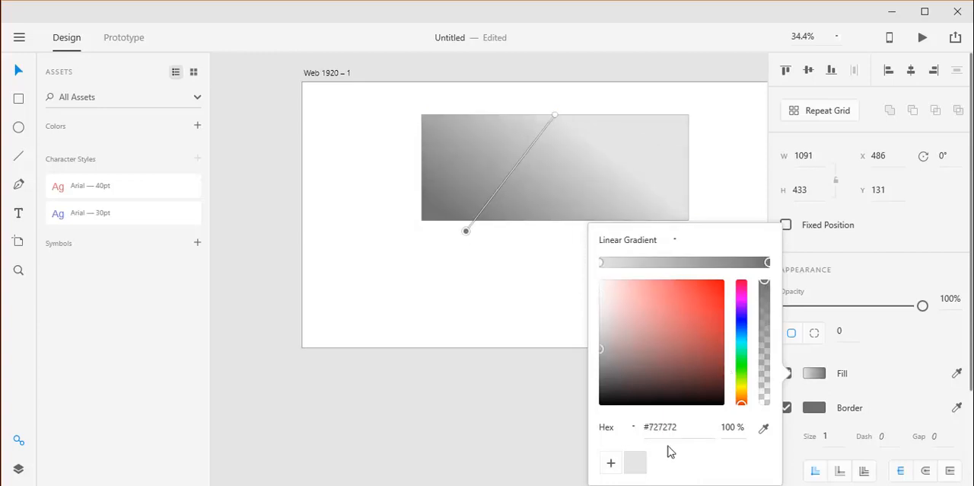
Step: Save the gradient's dark grey #727272 as a swatch and add the rectangle's fill and border colors to the assets
click(610, 462)
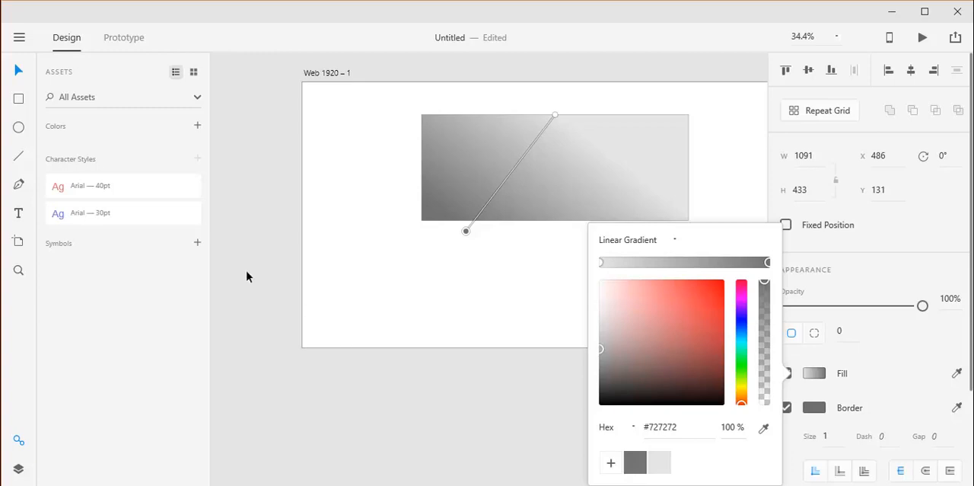
click(197, 126)
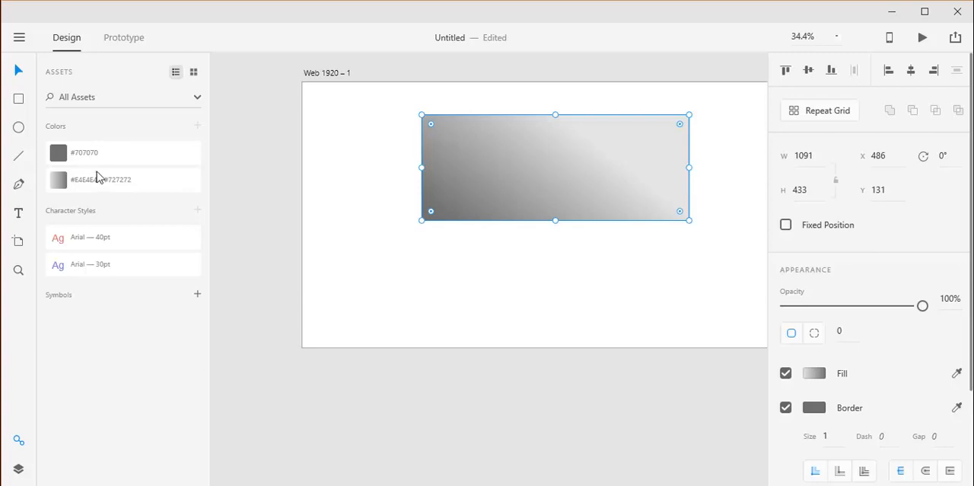
Step: Draw an ellipse about 355 × 209 below the rectangle's left side and fill it with the #E4E4E4 - #727272 asset gradient
click(444, 262)
click(19, 127)
drag(362, 272, 449, 322)
click(18, 70)
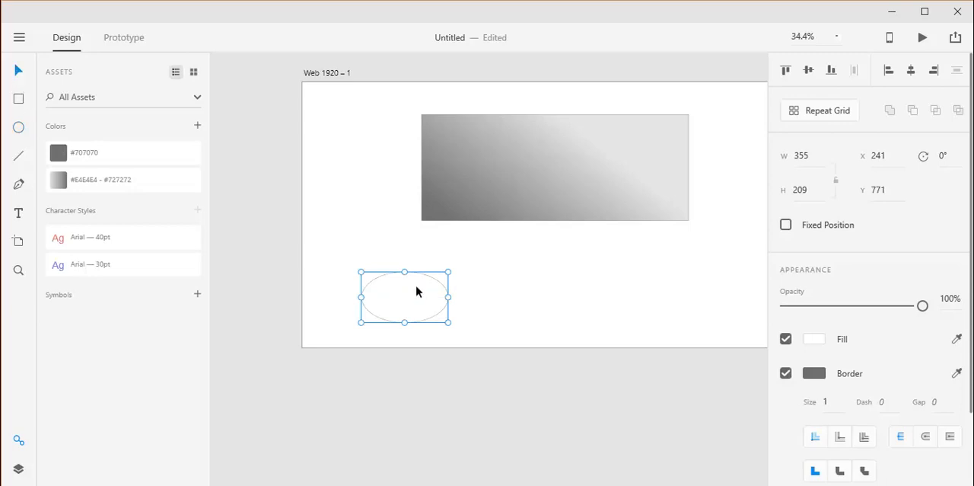
click(64, 181)
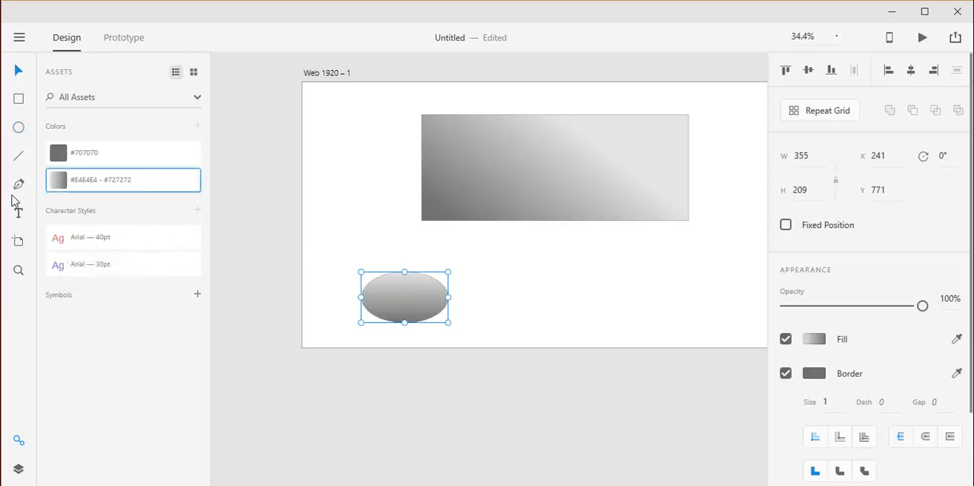
Step: Draw a second rectangle about 558 × 175 to the right of the ellipse
click(19, 99)
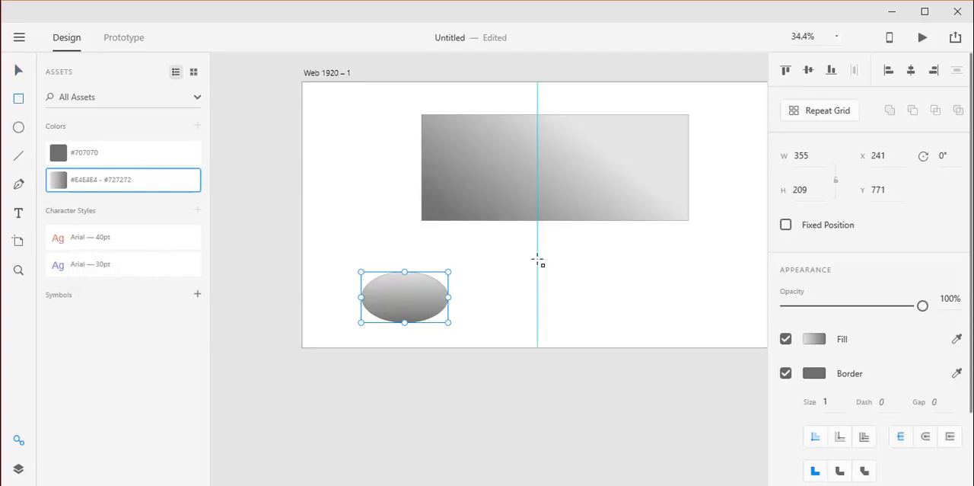
drag(540, 261, 677, 303)
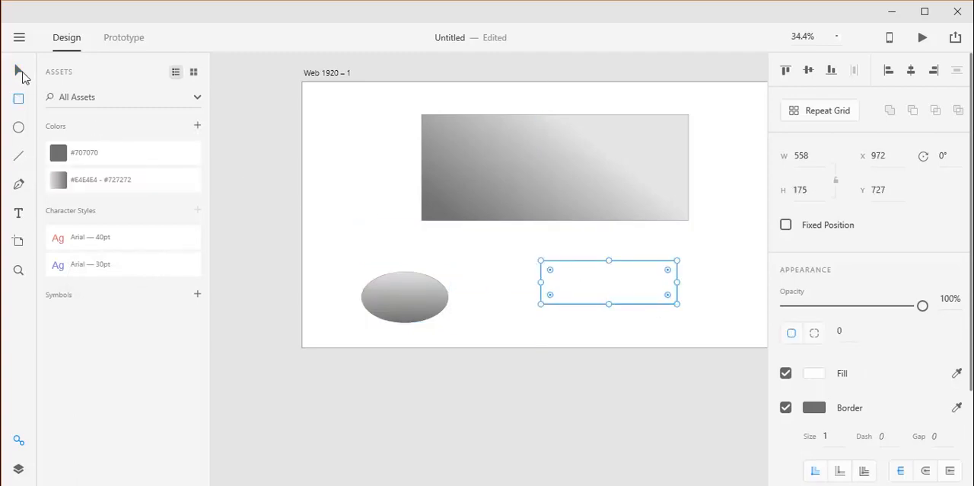
click(18, 70)
Step: Copy the large rectangle and paste its appearance onto the smaller rectangle
click(467, 162)
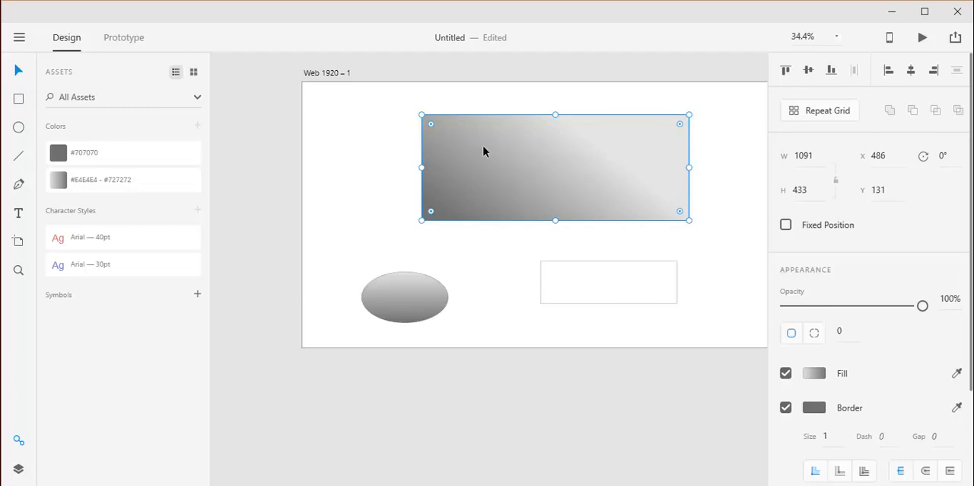
right_click(483, 150)
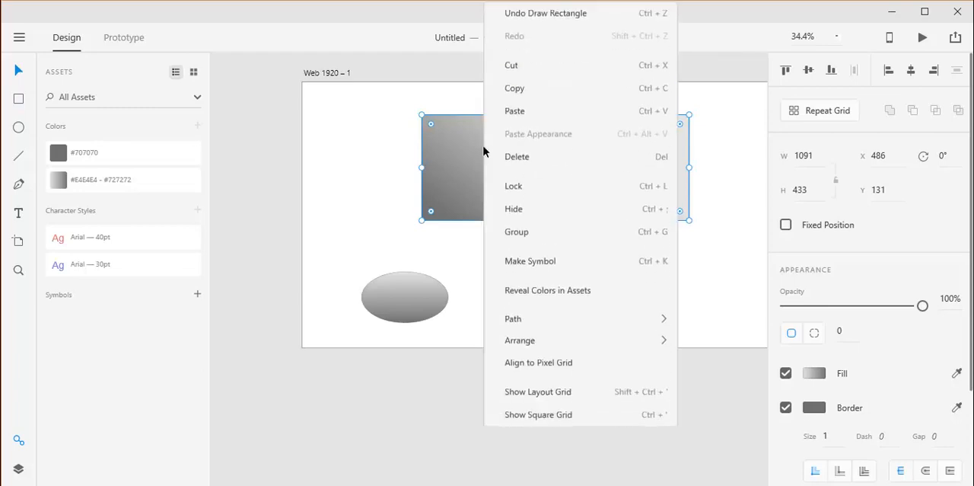
click(533, 95)
click(561, 268)
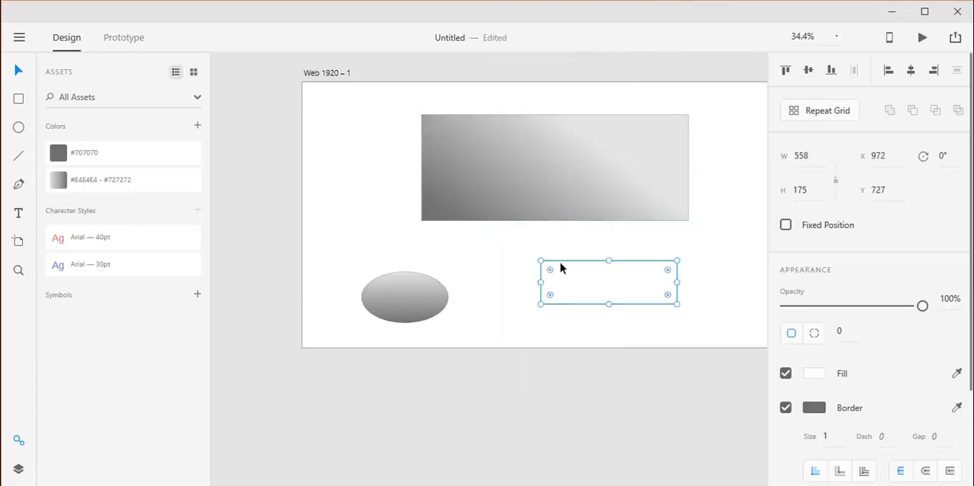
right_click(560, 264)
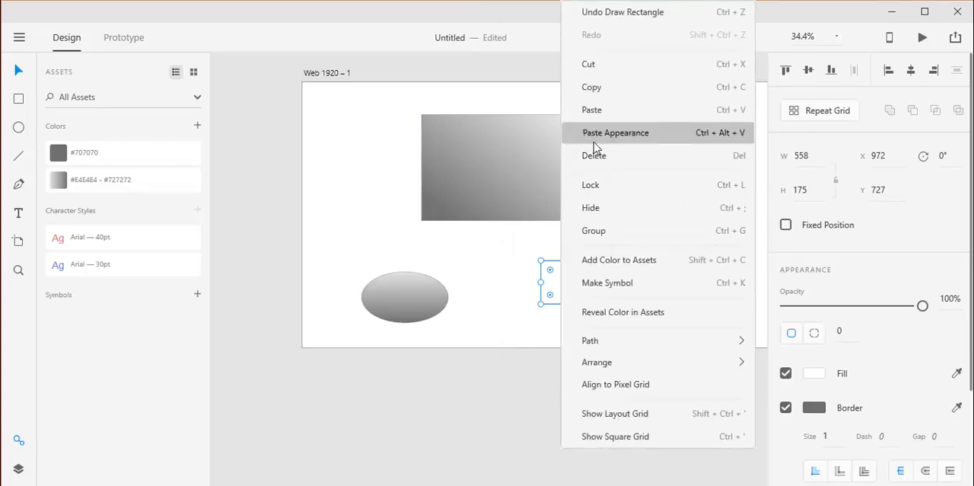
click(594, 138)
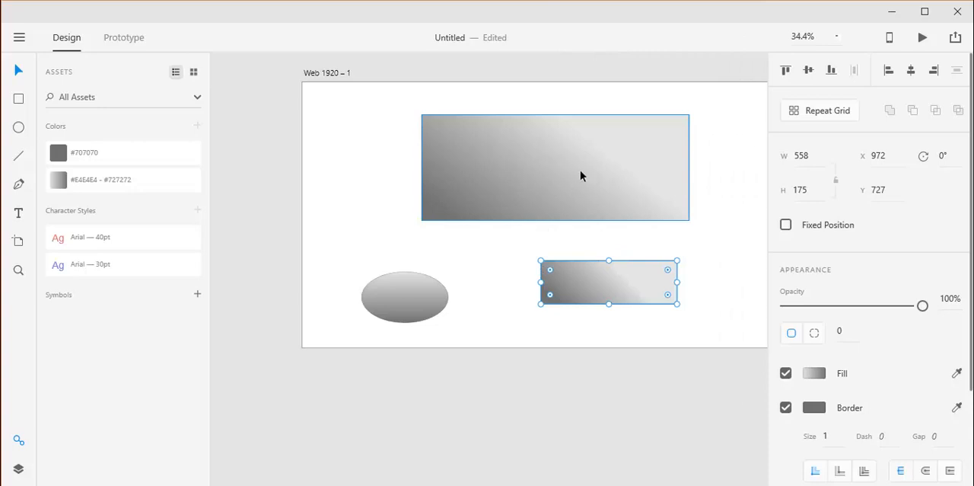
Step: Set the large rectangle's border size to 15 and enable its shadow
click(589, 192)
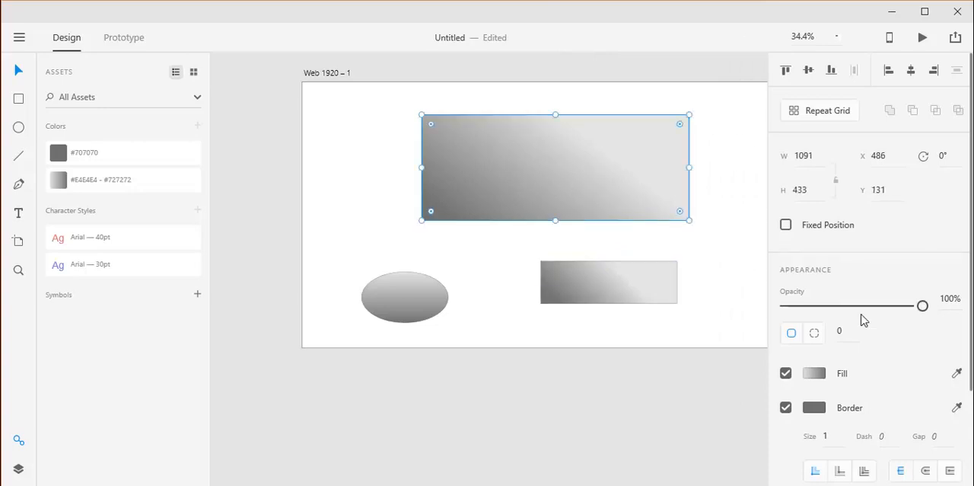
scroll(876, 411, down, 3)
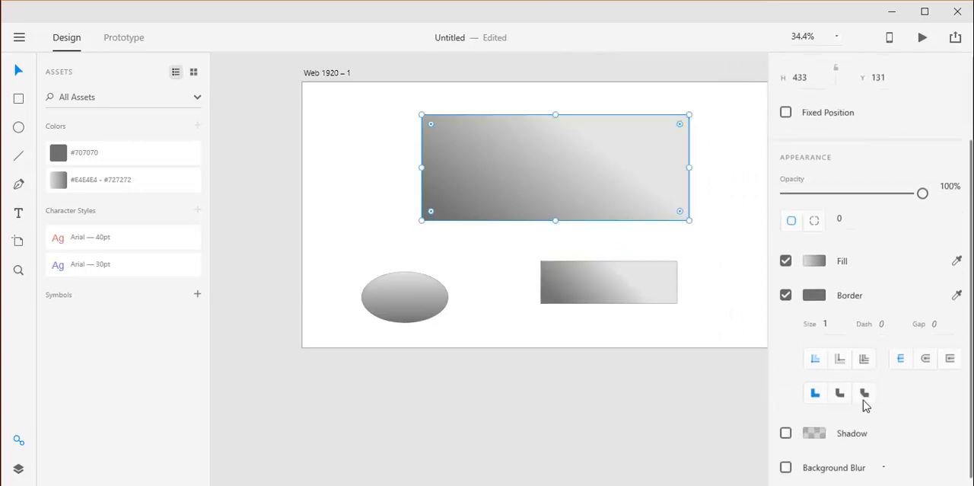
click(828, 316)
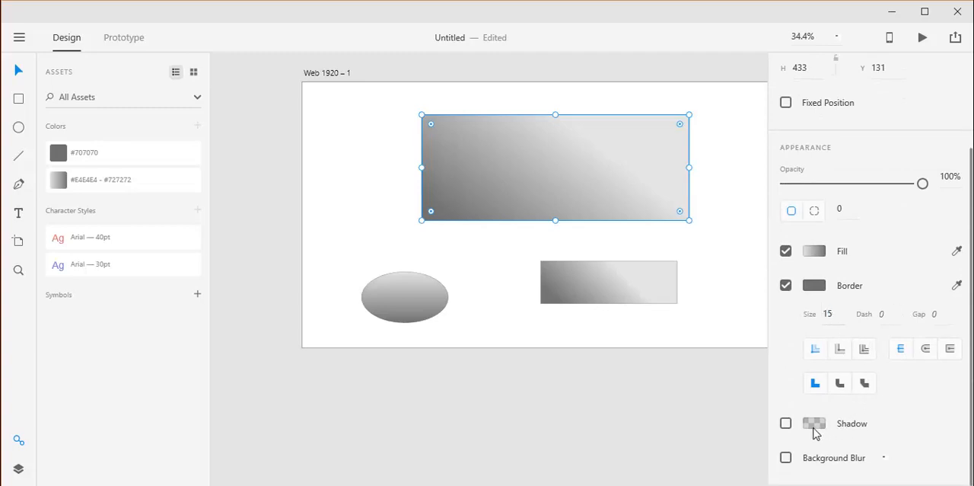
click(785, 423)
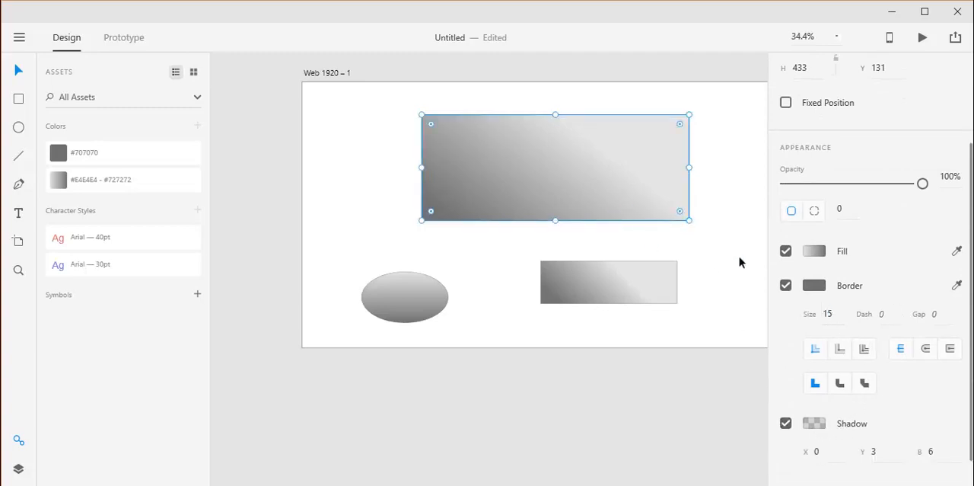
Step: Change the large rectangle's border color to bright red
click(816, 285)
click(713, 246)
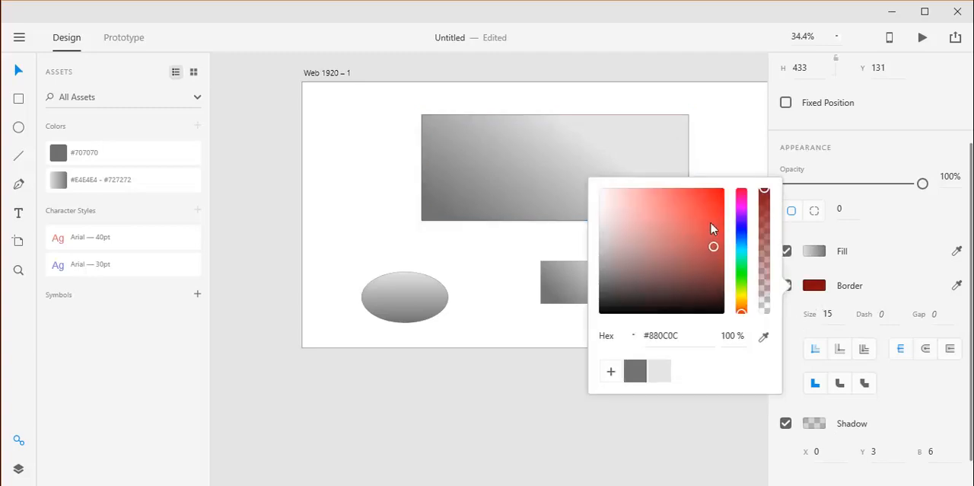
drag(711, 228, 709, 208)
click(739, 146)
Step: Transfer the large rectangle's red border and shadow to the smaller rectangle by copying it and pasting its appearance
click(655, 201)
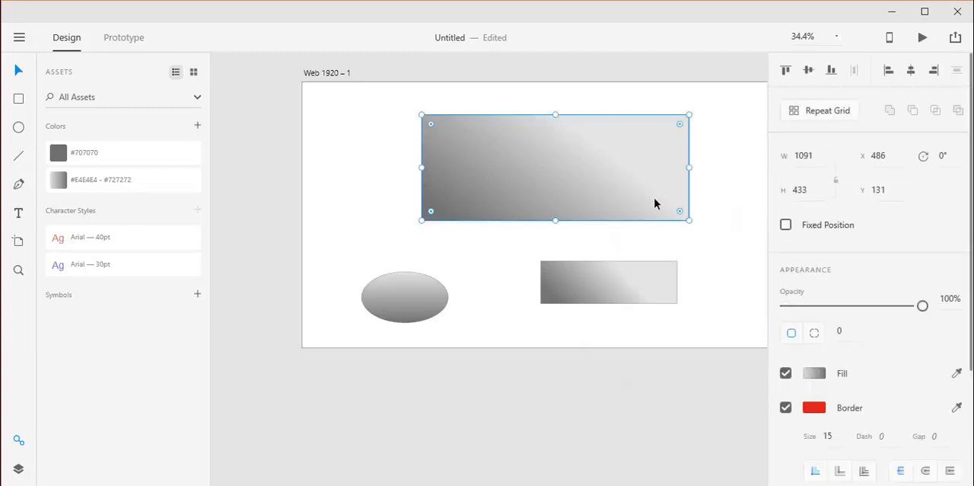
right_click(638, 190)
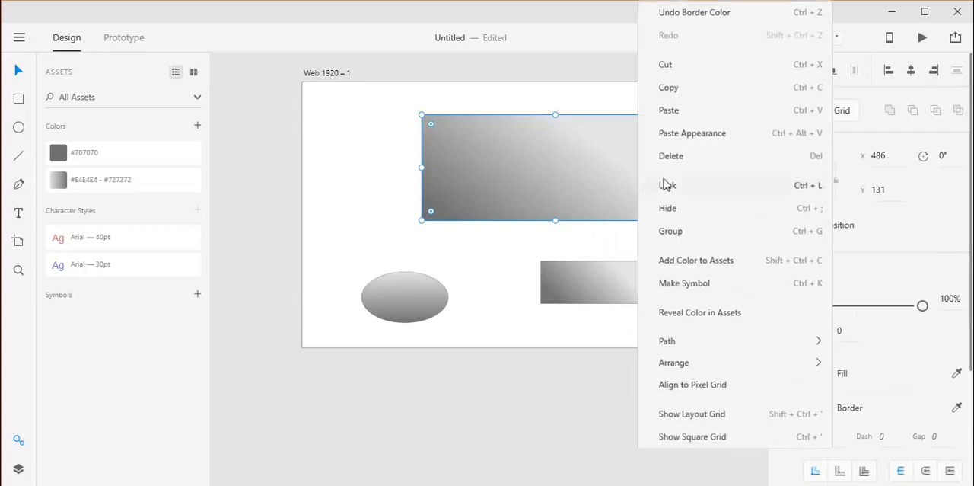
click(679, 93)
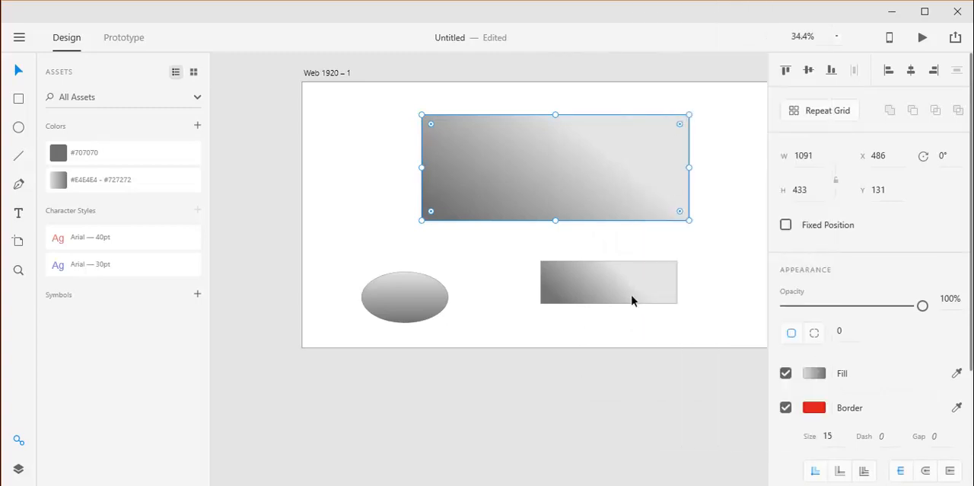
click(632, 301)
right_click(632, 301)
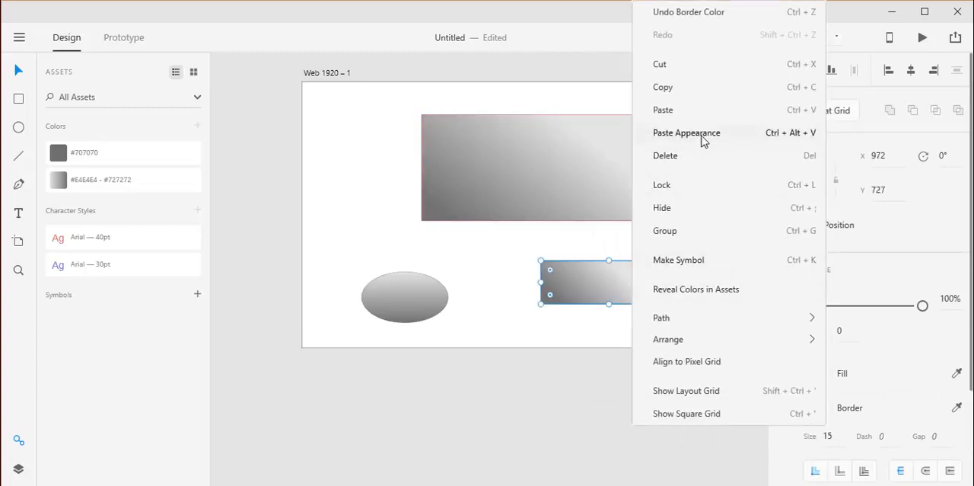
click(617, 294)
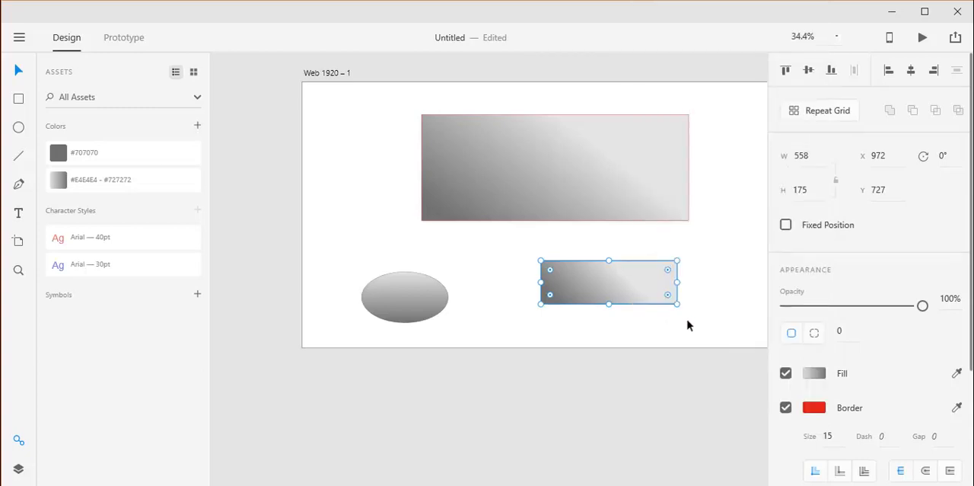
click(707, 323)
scroll(670, 293, up, 2)
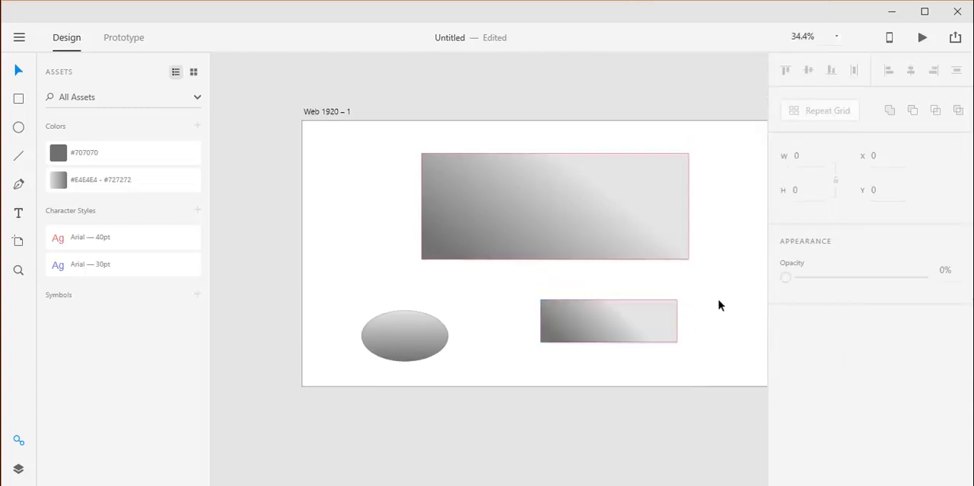
scroll(721, 305, up, 4)
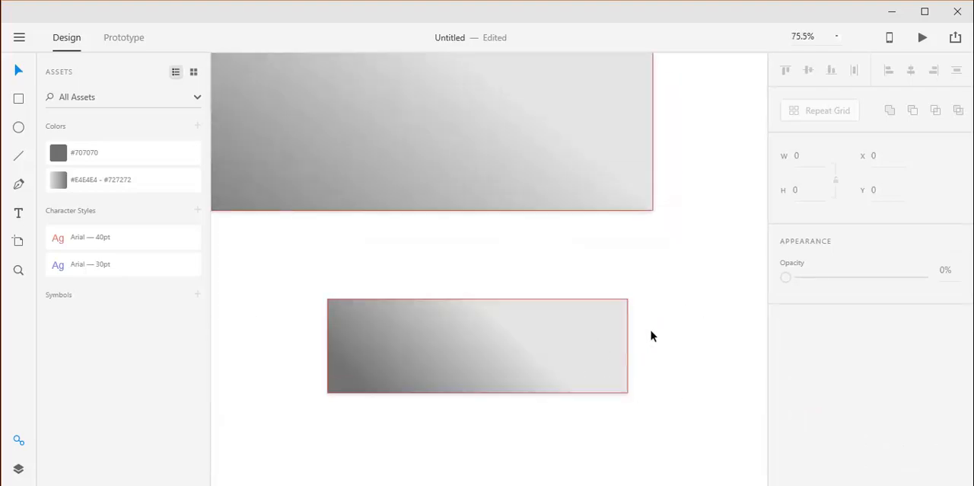